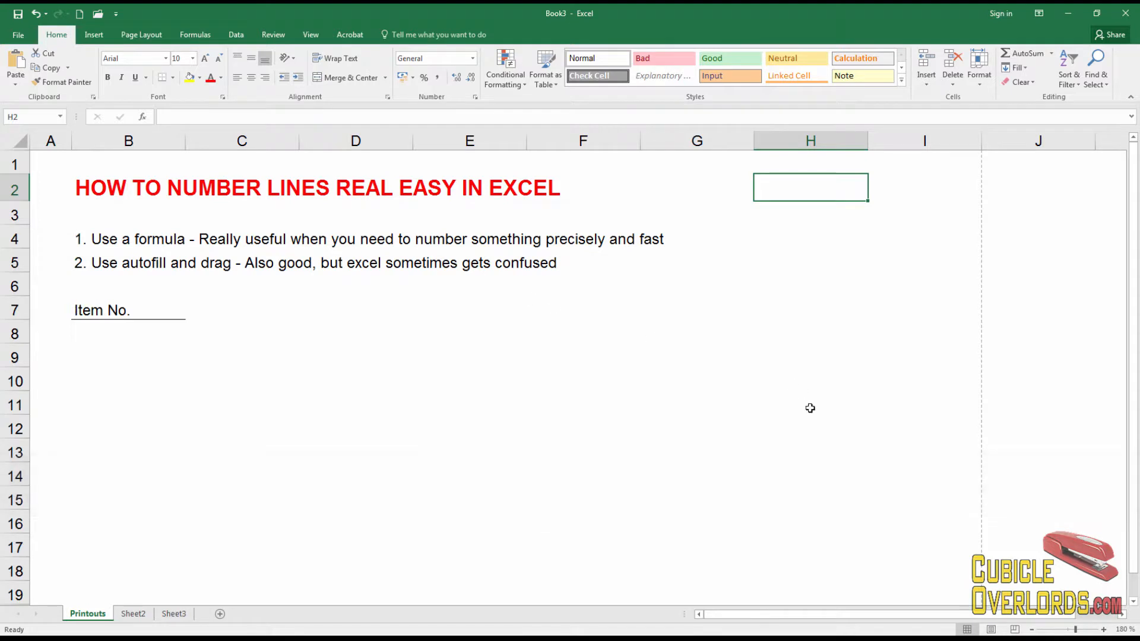
Type the numbers 1 through 8 by hand down cells B8 to B15
left_click(121, 334)
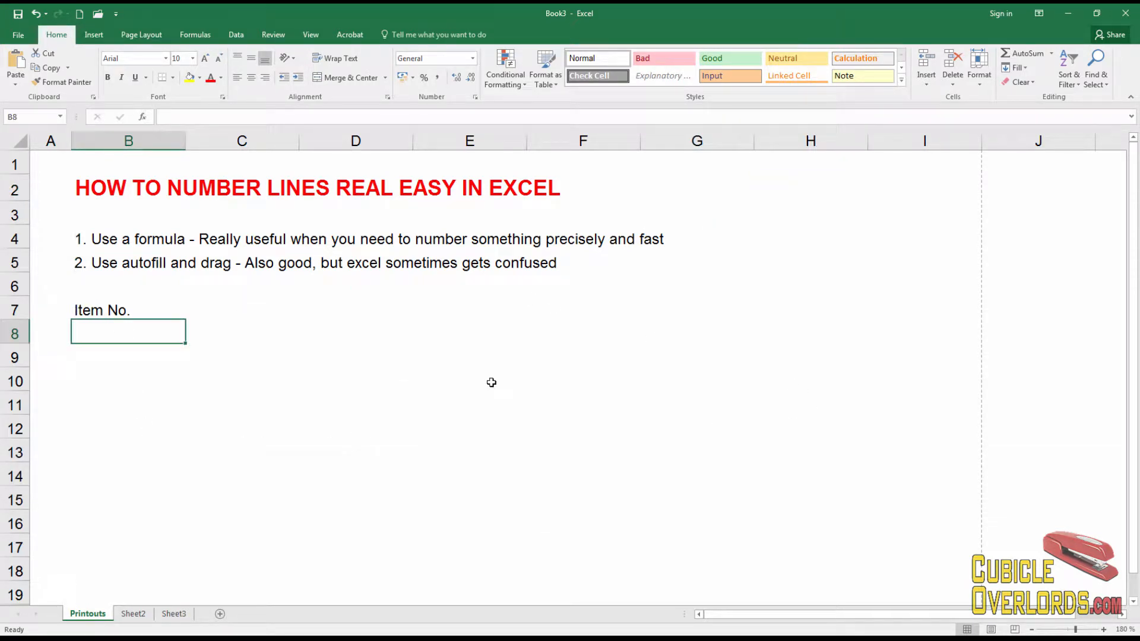
type("1")
key("Return")
type("2")
key("Return")
type("3")
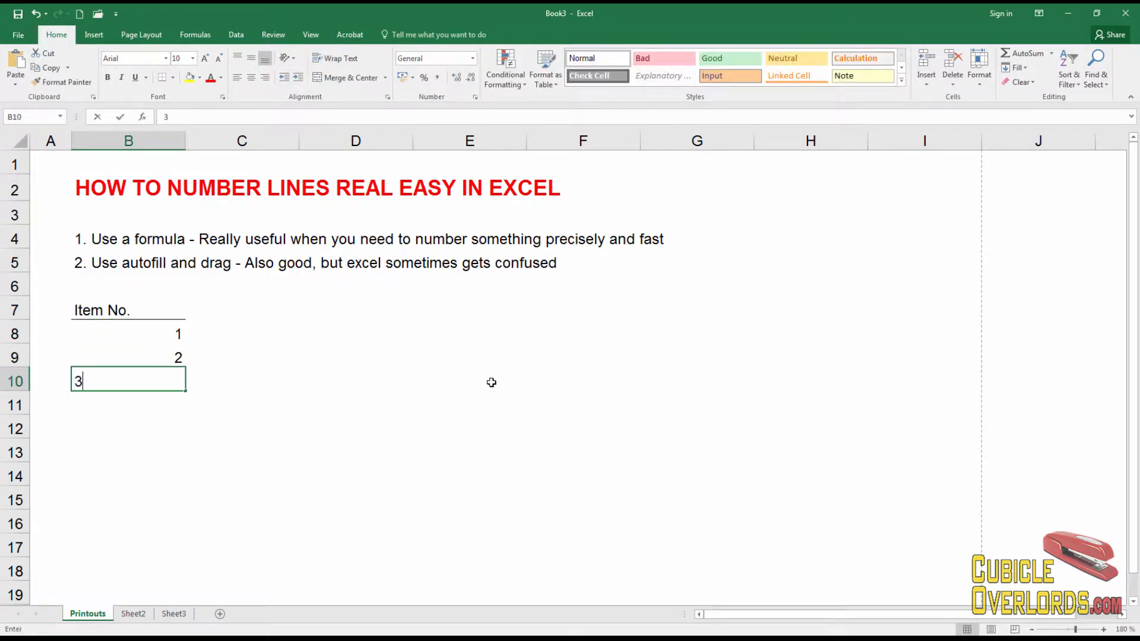
key("Return")
type("4")
key("Return")
type("5")
key("Return")
type("6")
key("Return")
type("7")
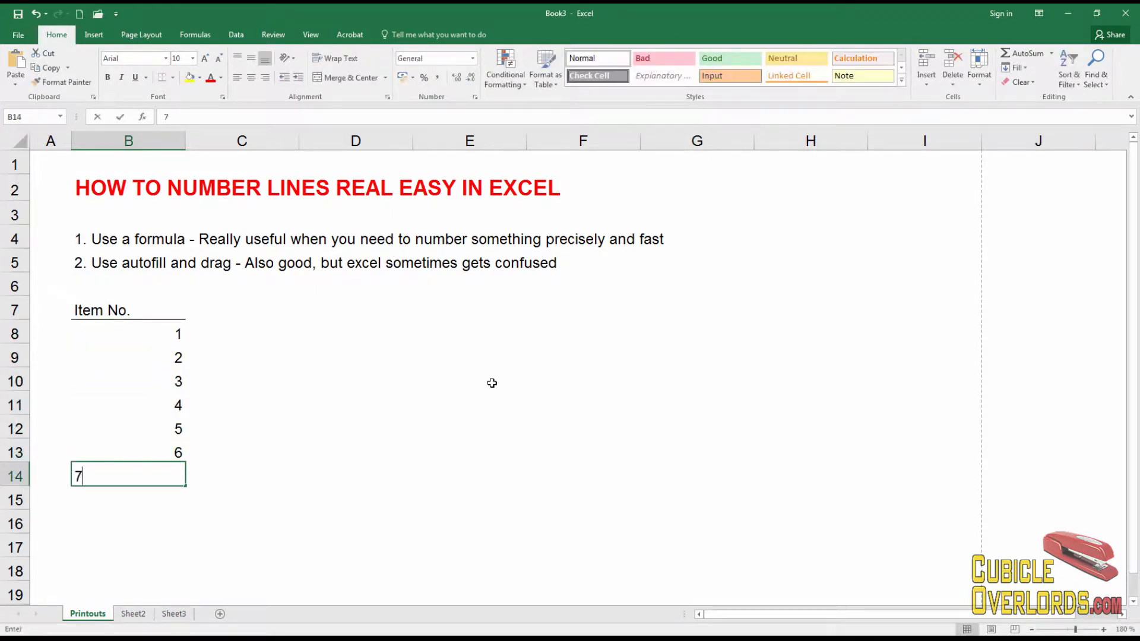
key("Return")
type("8")
key("Return")
Clear the hand-typed numbers 1 to 8 from column B
key("Up")
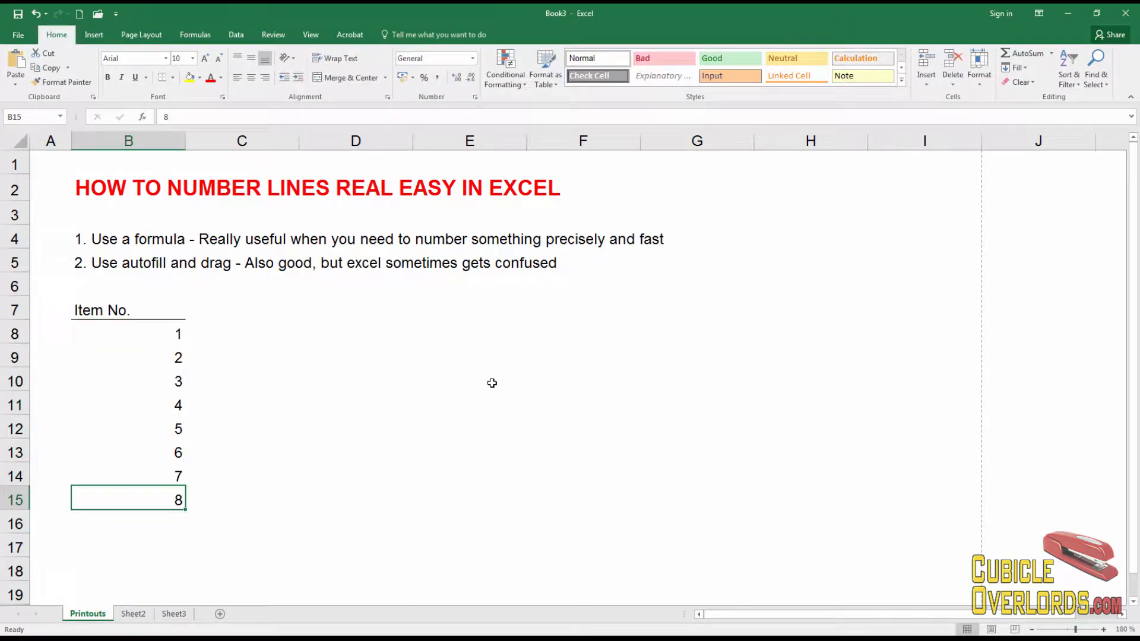
left_click_drag(171, 333, 168, 500)
key("Delete")
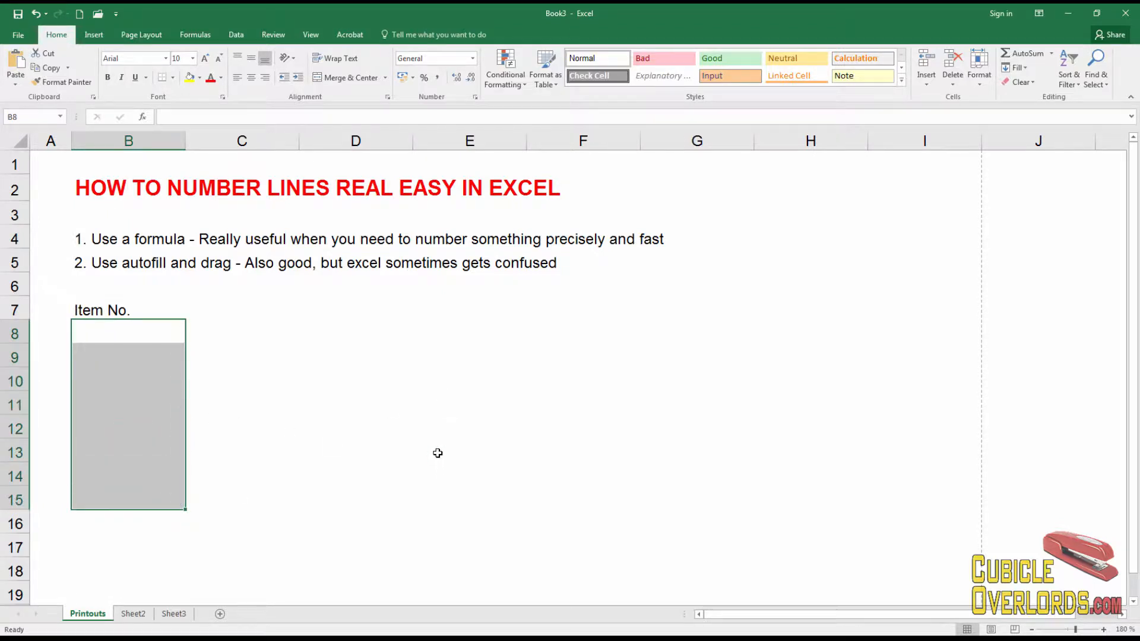
left_click(437, 453)
Enter 1 in cell B8 and centre it
left_click(114, 332)
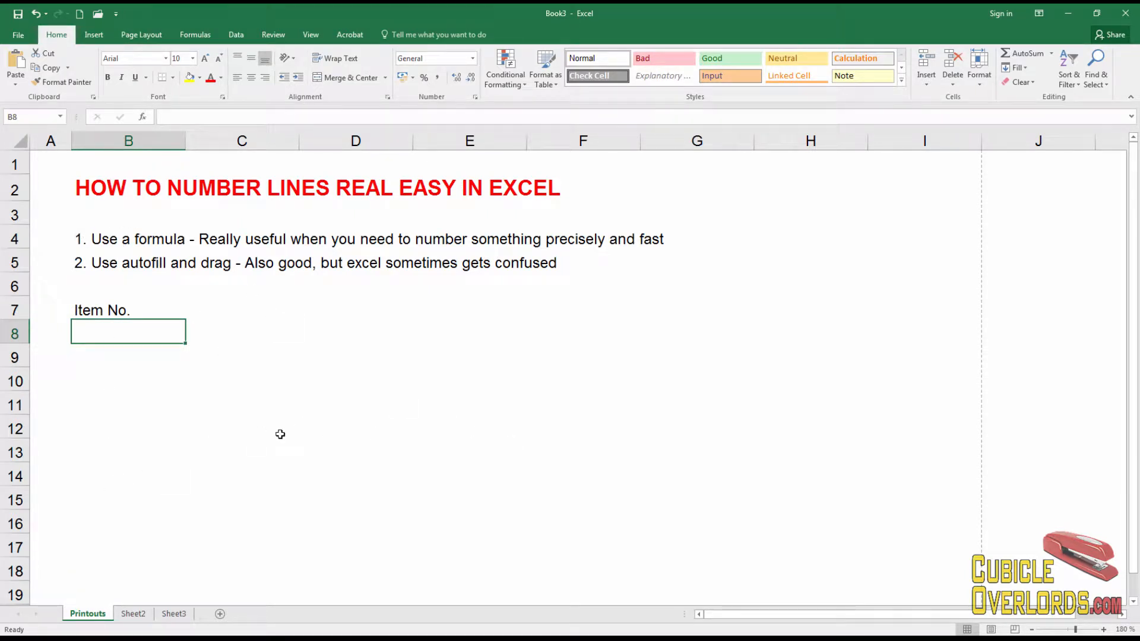
type("1")
left_click(234, 425)
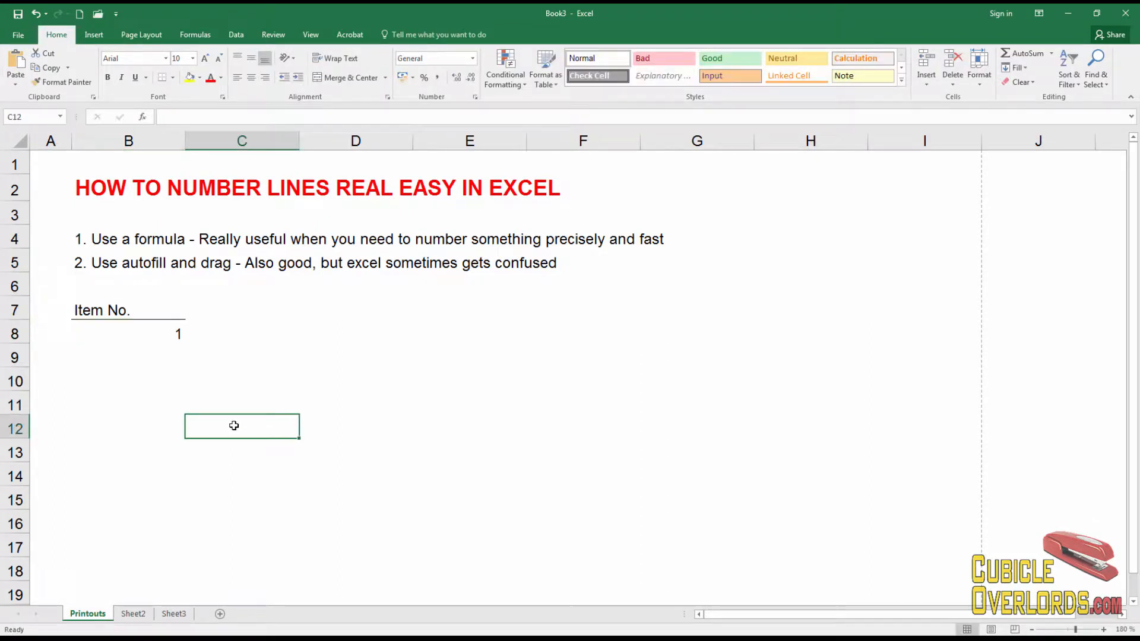
left_click(118, 357)
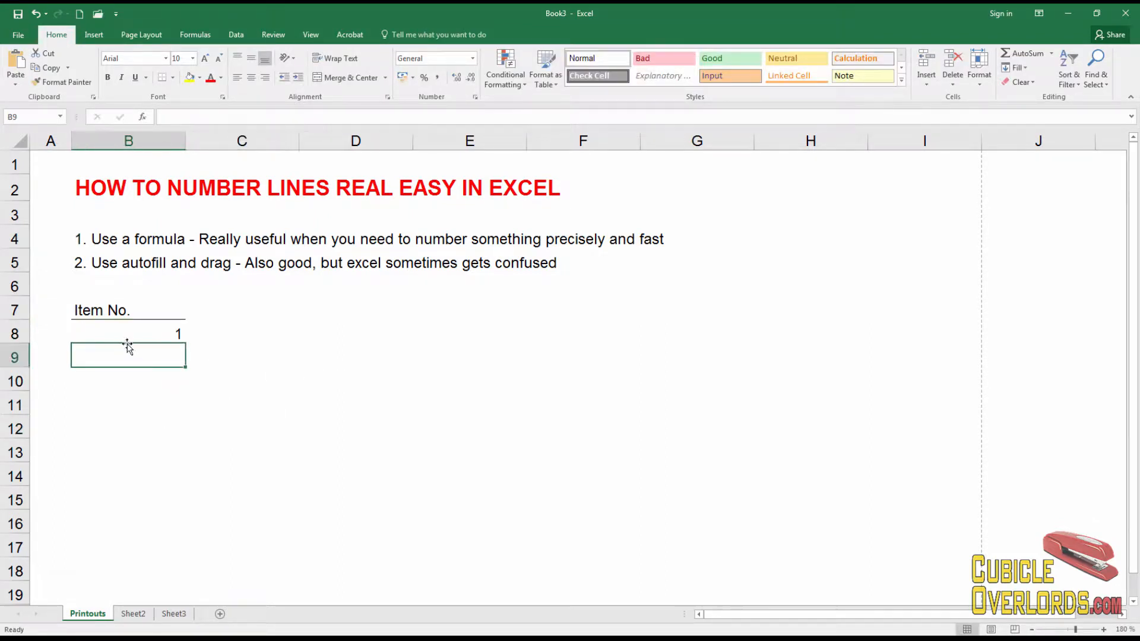
left_click(135, 329)
left_click(253, 79)
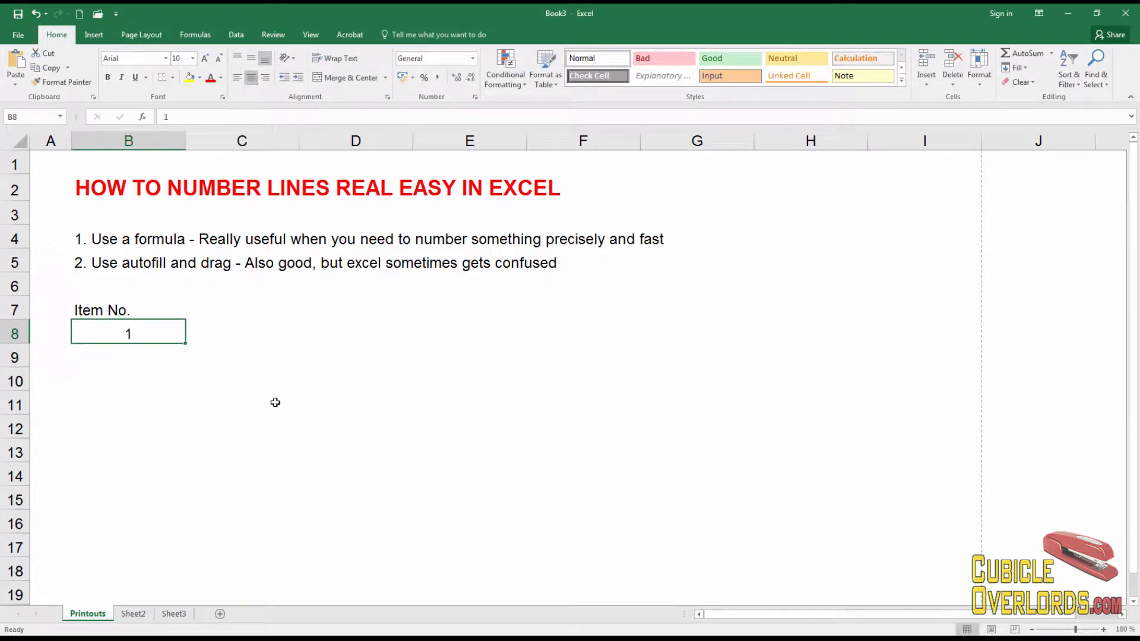
left_click(275, 403)
left_click(149, 336)
Enter the formula =B8+1 in B9, centre it, and copy it
key("Down")
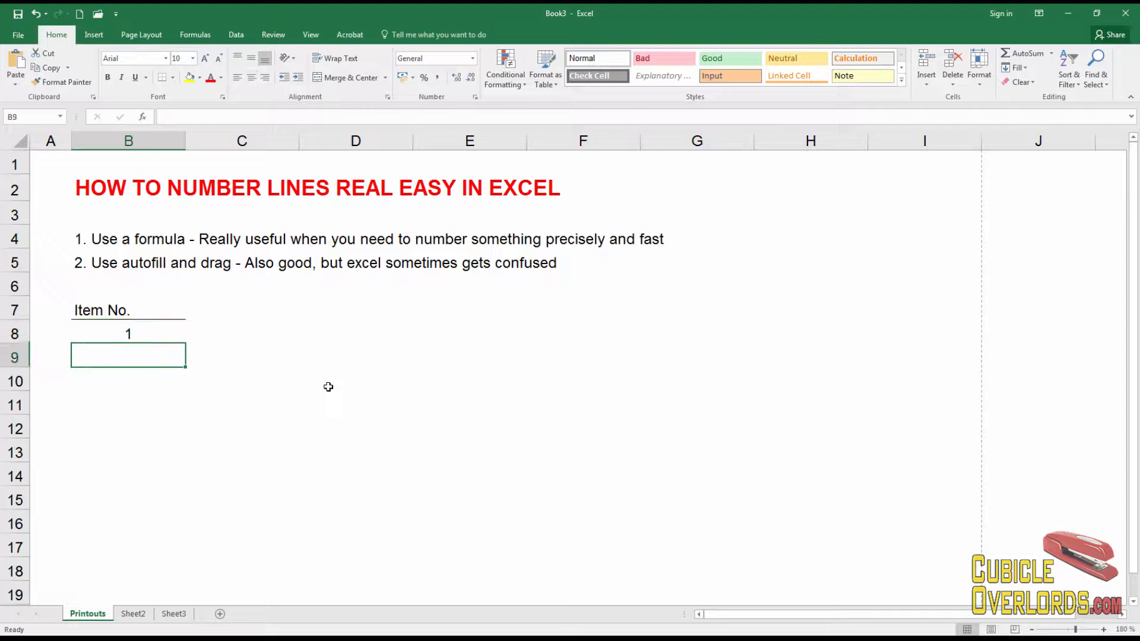
key("Up")
key("Down")
type("=")
key("Up")
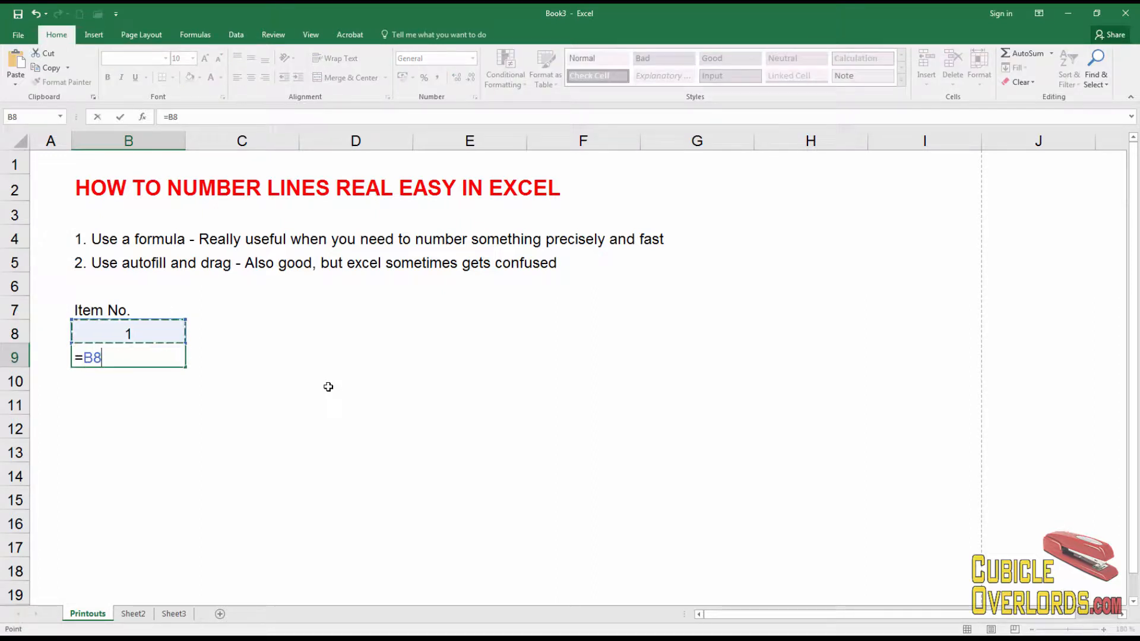
type("+1")
key("Return")
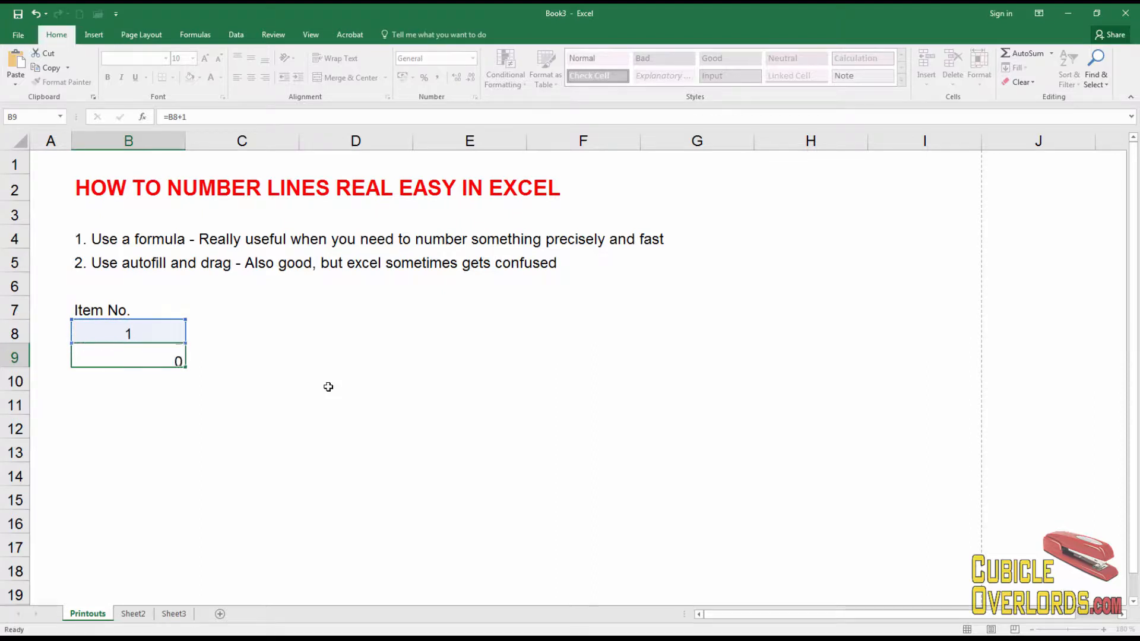
left_click(134, 336)
left_click(143, 353)
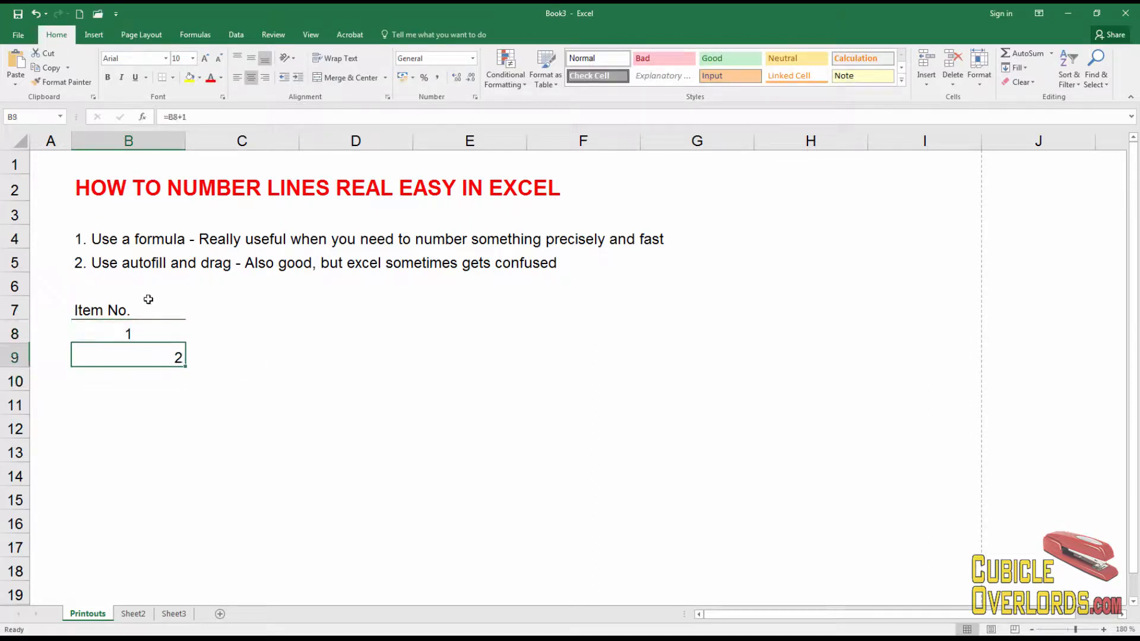
left_click(251, 78)
key("ctrl+c")
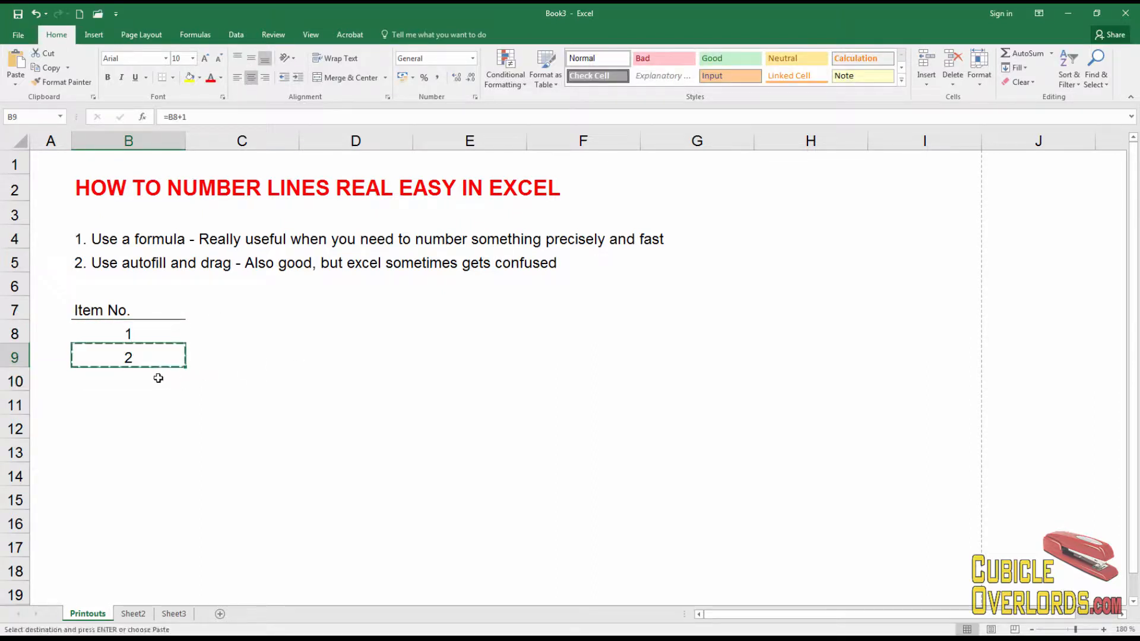
Paste B9's +1 formula into B10 through B25 to number rows 1 to 18
left_click(156, 379)
scroll(148, 423, "down", 3)
left_click(142, 521, "shift")
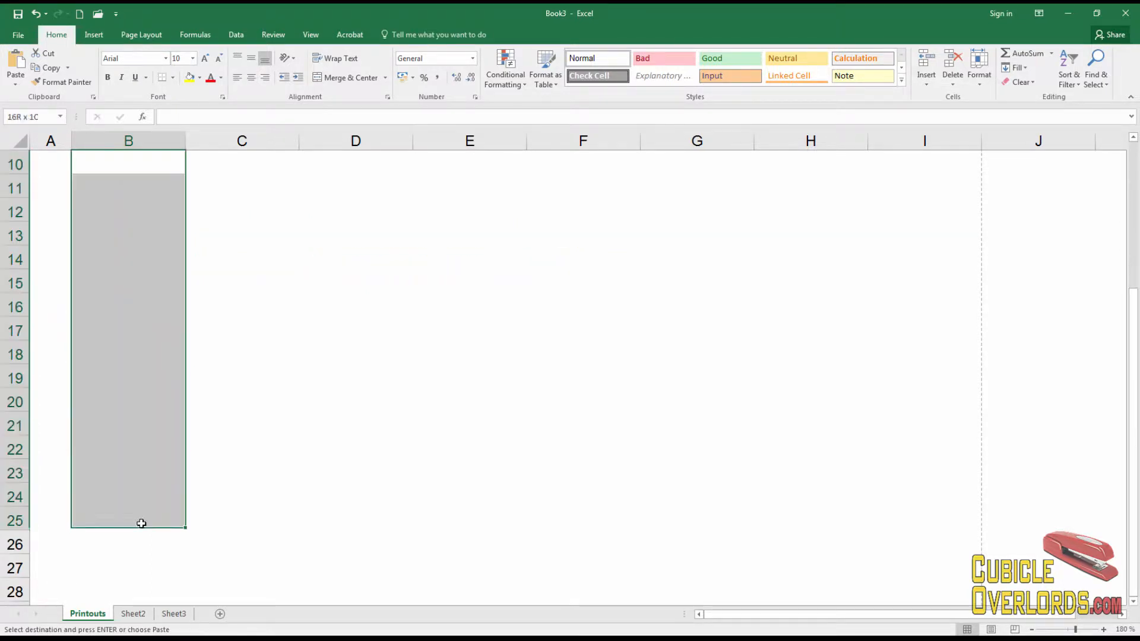
key("ctrl+v")
scroll(153, 390, "up", 3)
left_click(154, 390)
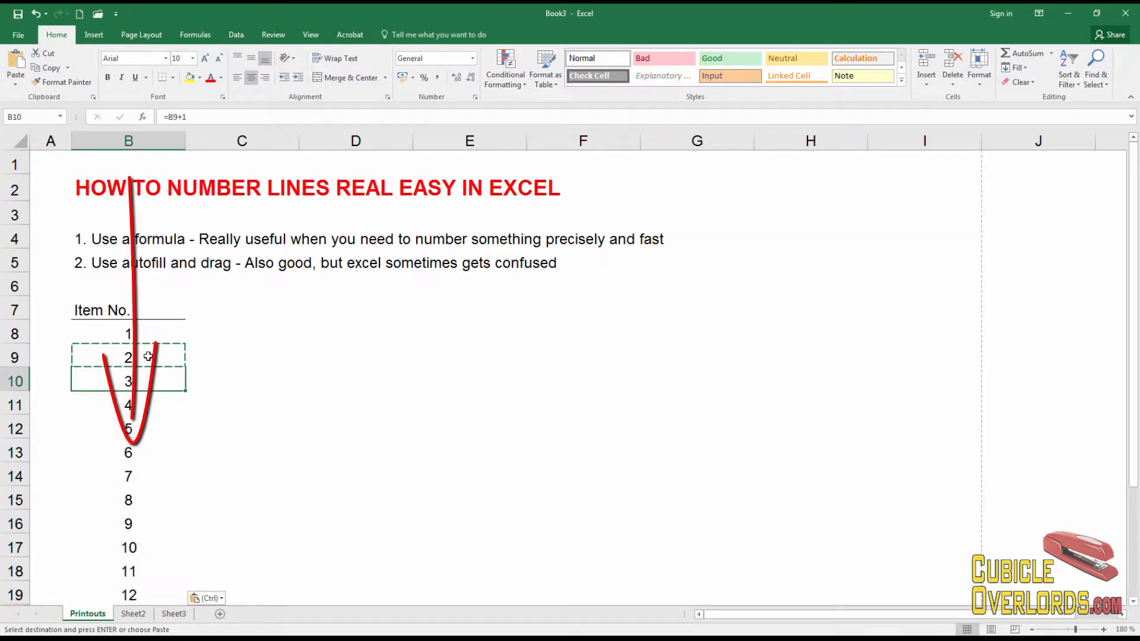
scroll(141, 368, "down", 5)
scroll(137, 376, "up", 5)
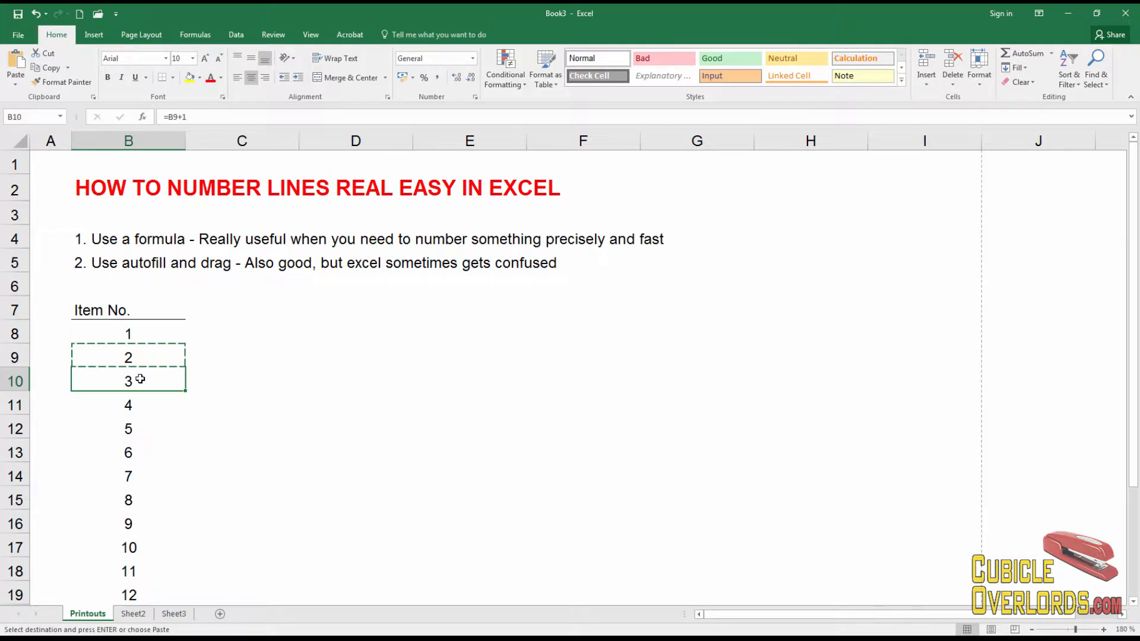
scroll(134, 378, "down", 3)
scroll(138, 378, "up", 3)
scroll(146, 331, "down", 4)
scroll(160, 474, "up", 4)
Clear B10 to show the numbering break, then type 3 back into B10
left_click(143, 328)
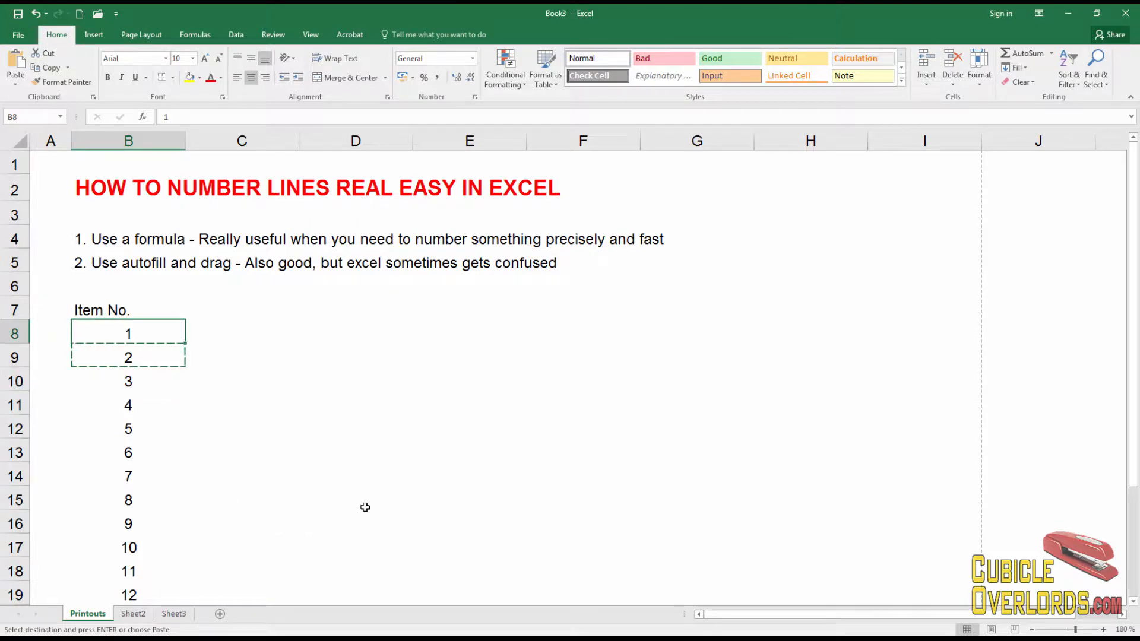
left_click(143, 380)
key("Delete")
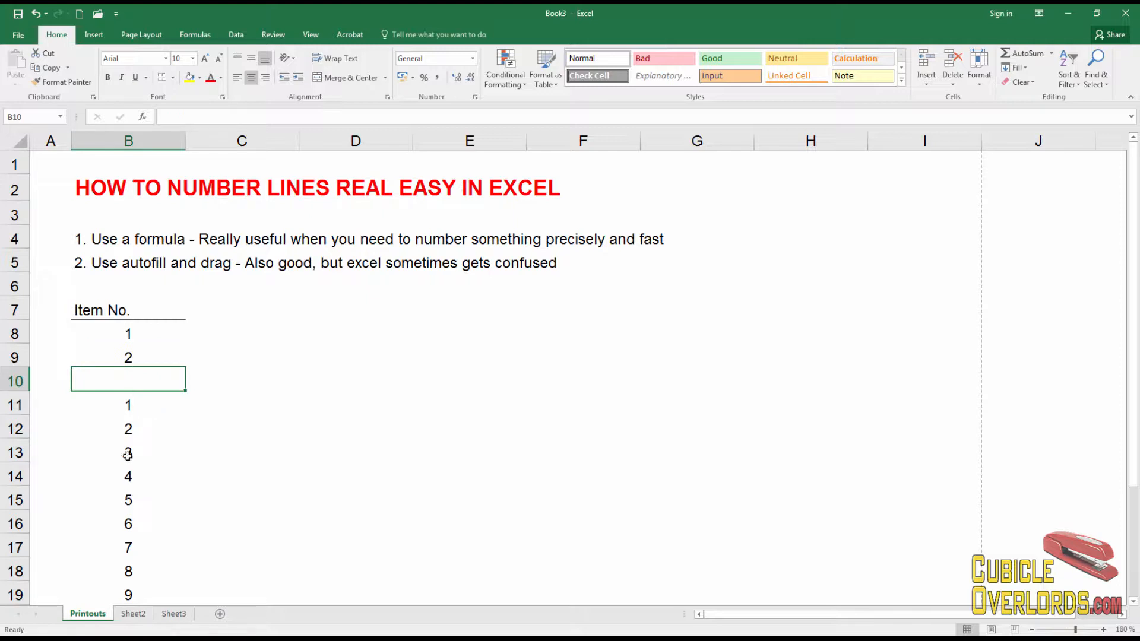
type("3")
key("ctrl+Return")
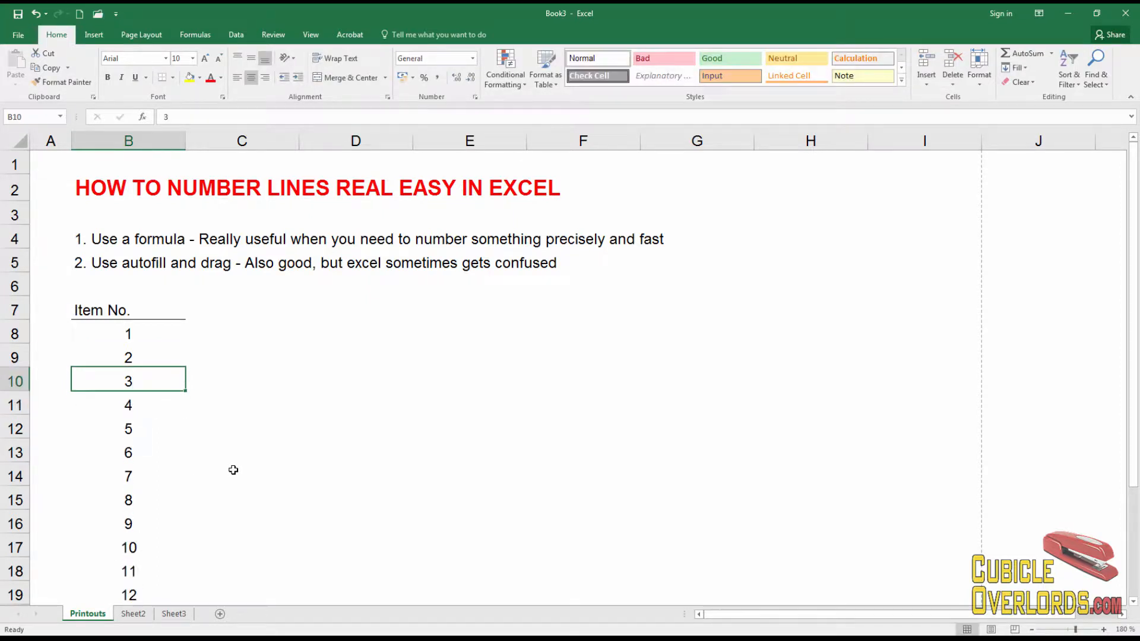
left_click(162, 329)
scroll(140, 505, "down", 2)
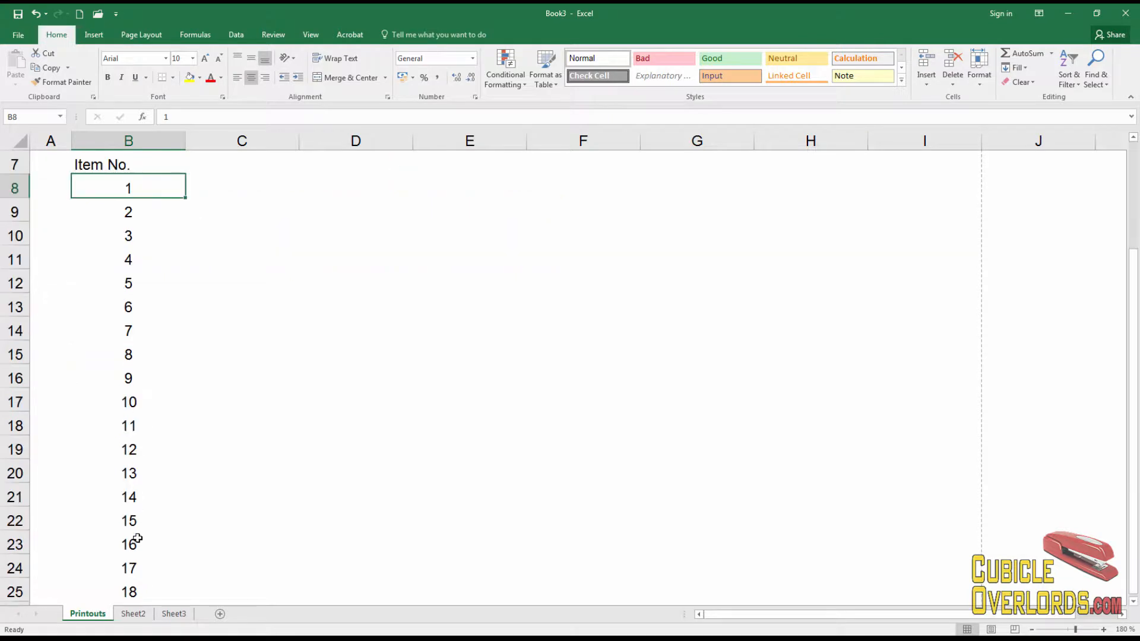
scroll(137, 539, "down", 2)
Copy B8:B25 and paste it back as values only with Paste Special
left_click(145, 449, "shift")
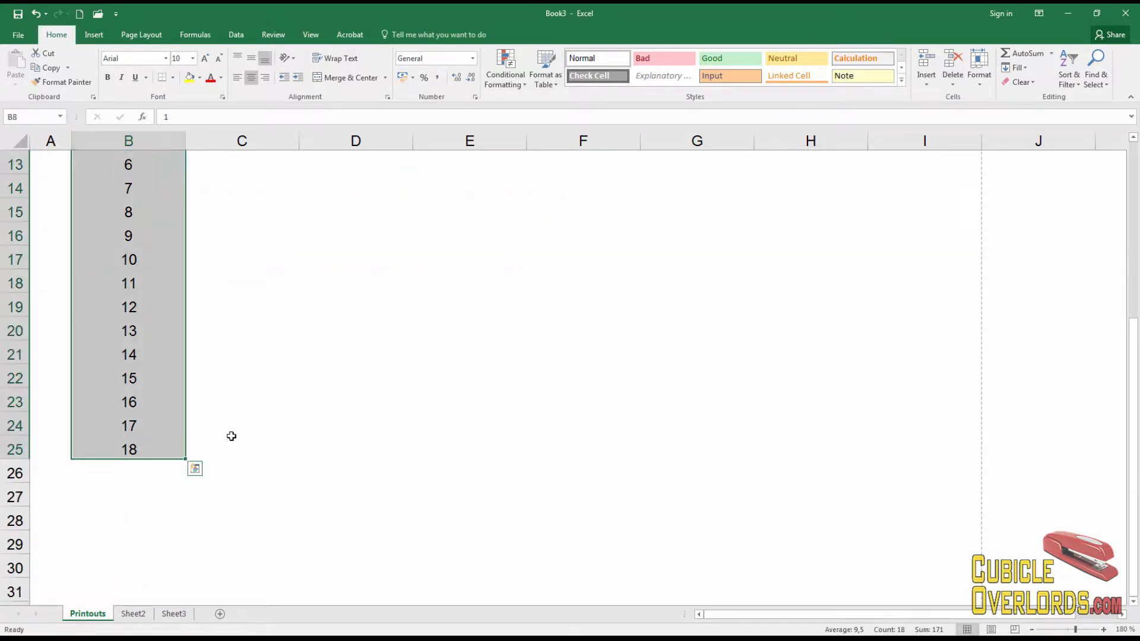
key("ctrl+c")
scroll(231, 436, "up", 4)
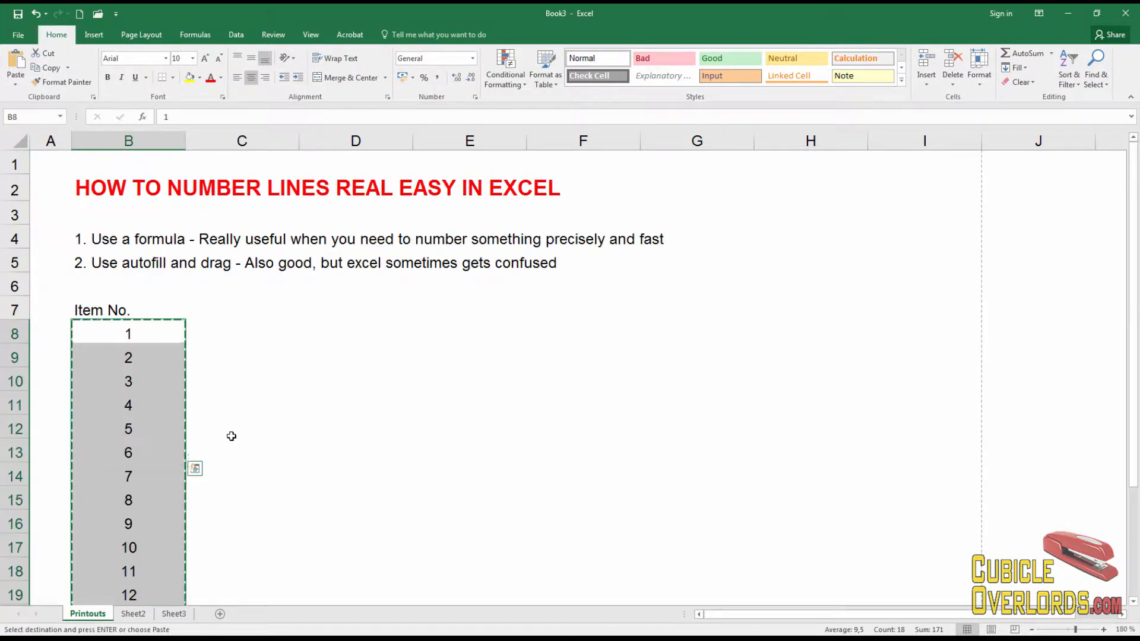
key("ctrl+alt+v")
key("v")
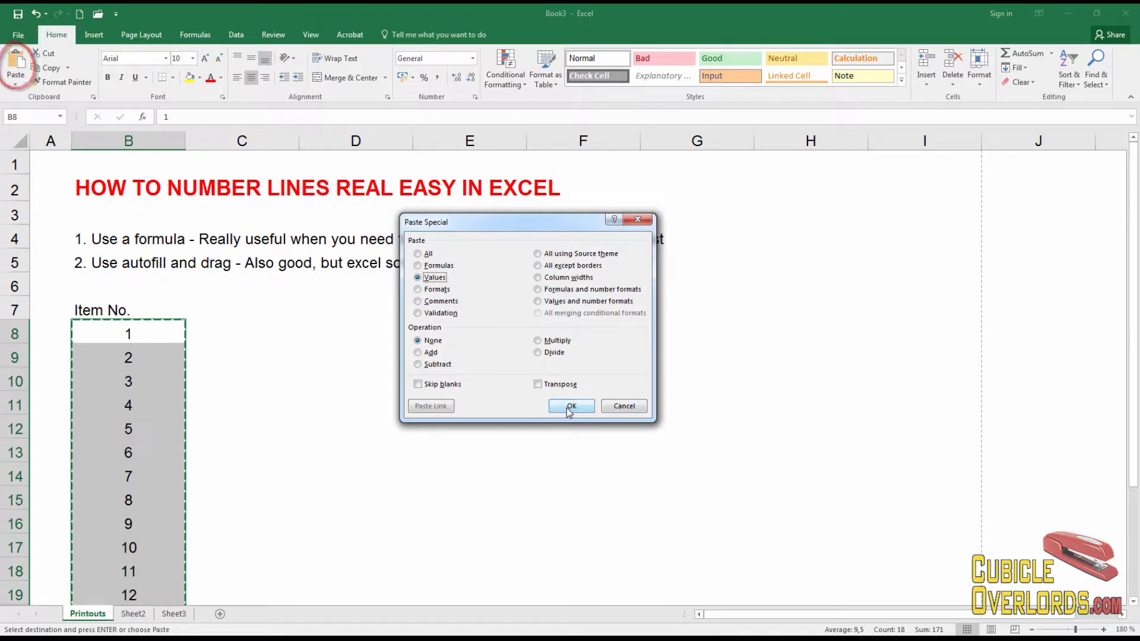
left_click(570, 408)
left_click(223, 432)
Confirm B10, B14 and B16 hold plain numbers, then select the numbered cells
left_click(117, 386)
left_click(125, 478)
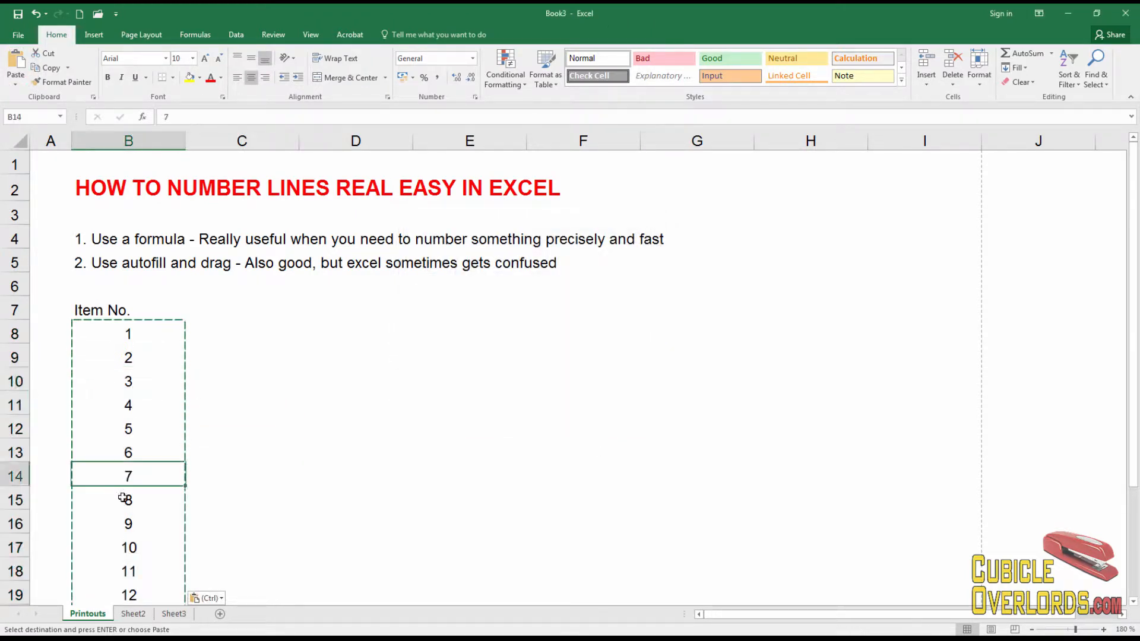
left_click(127, 522)
key("Escape")
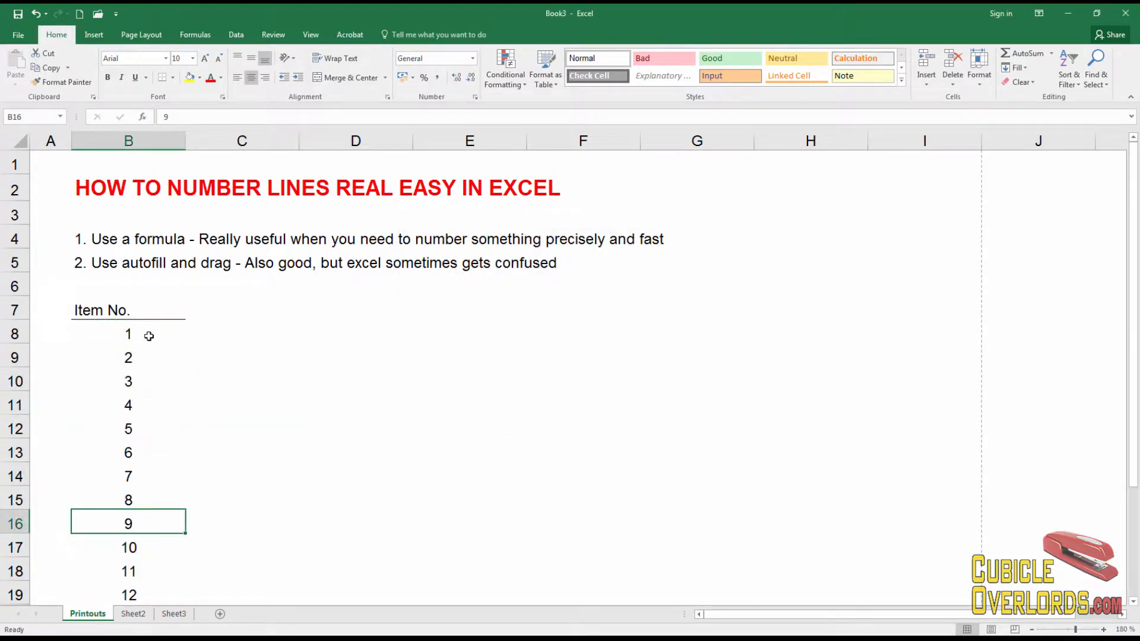
left_click_drag(149, 336, 144, 446)
scroll(144, 463, "down", 4)
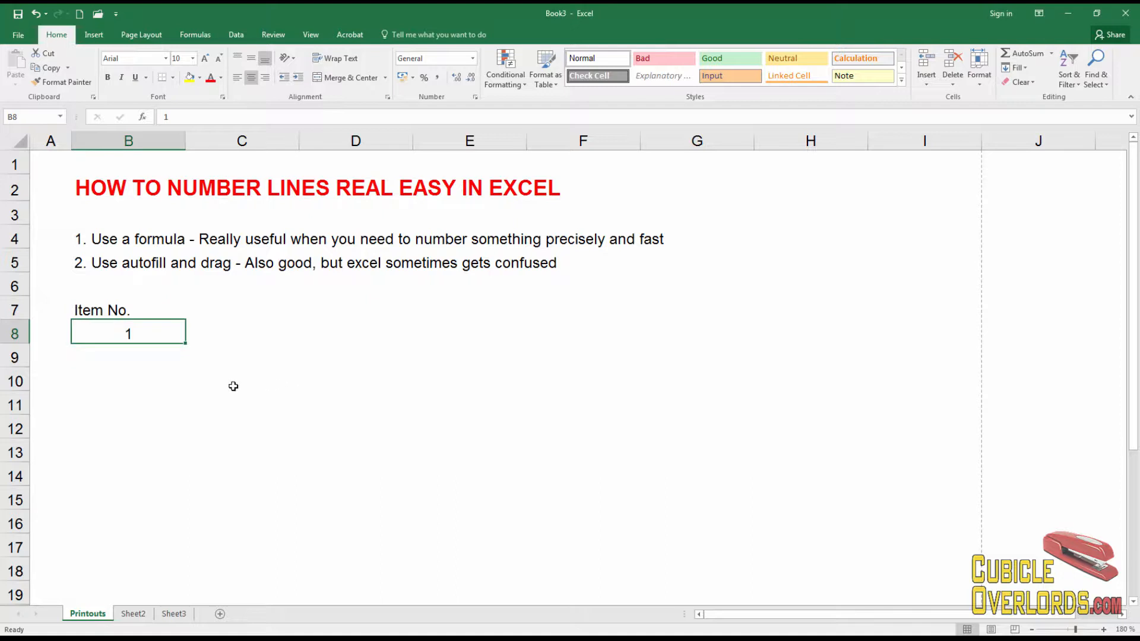
Put the formula =B8+4 in cell B12 so it displays 5
left_click(149, 369)
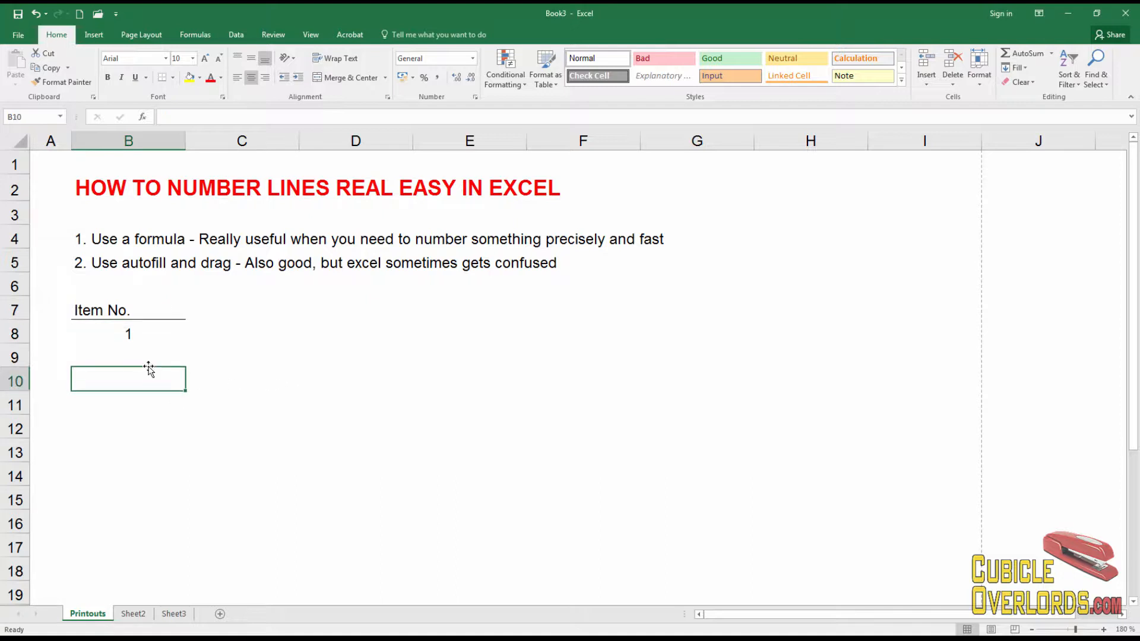
left_click(136, 352)
left_click(128, 333)
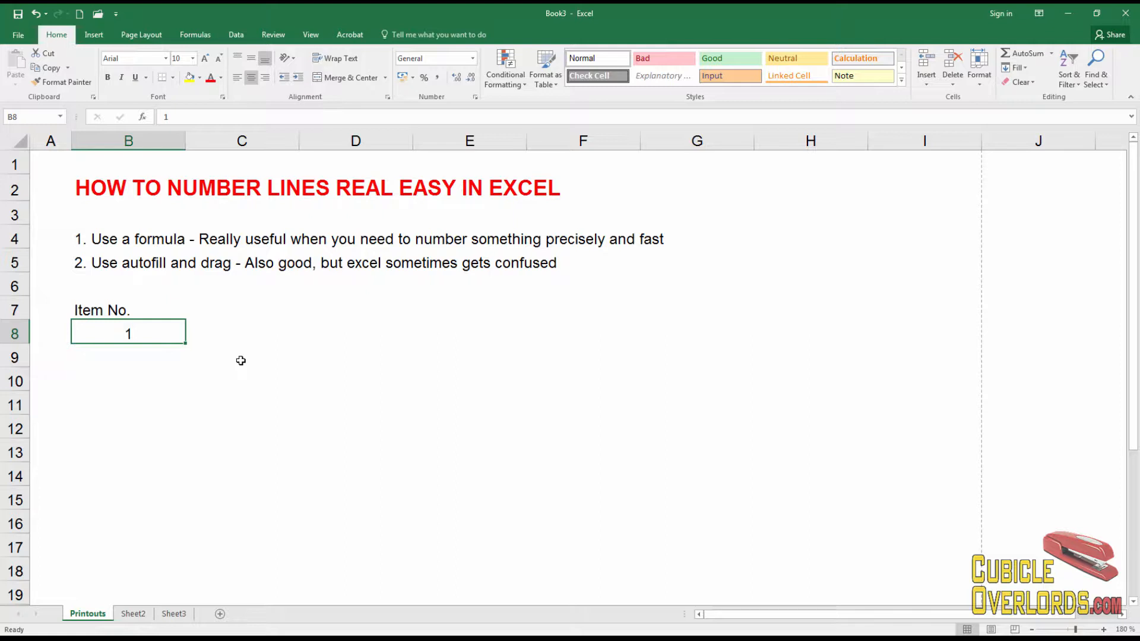
key("Down")
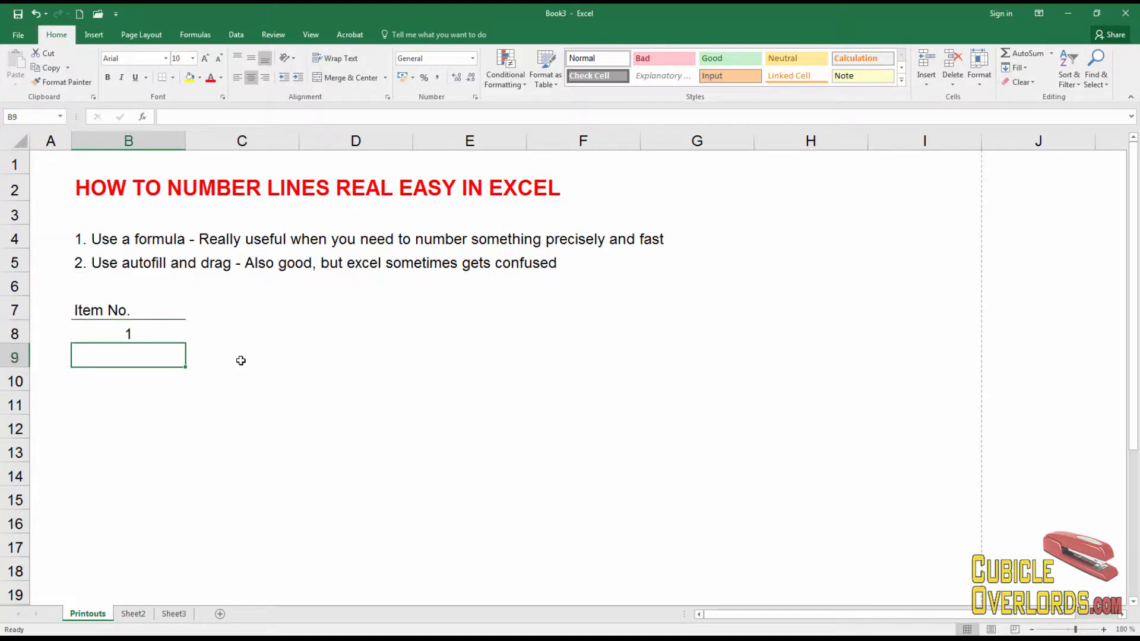
key("Down")
key("Down")
key("Down")
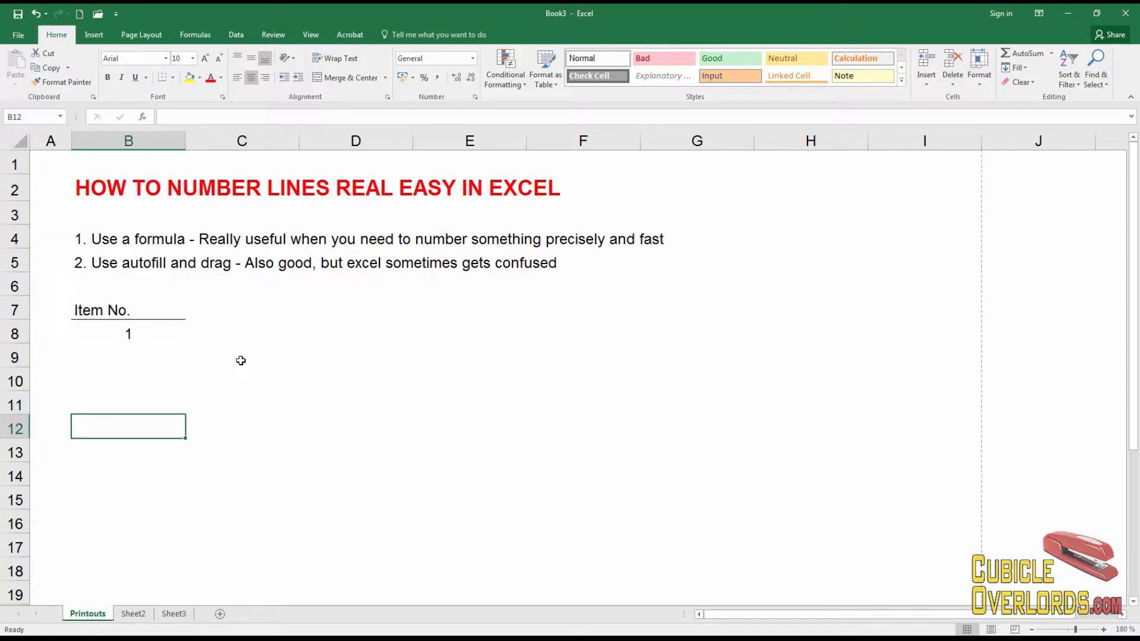
type("=")
left_click(145, 338)
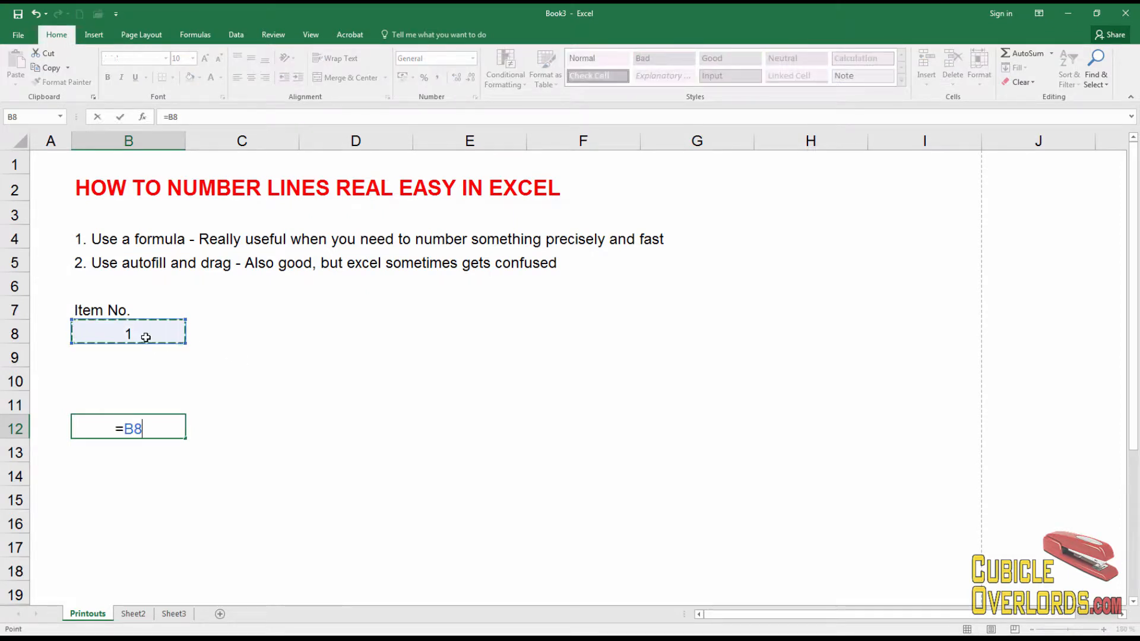
type("+4")
key("Return")
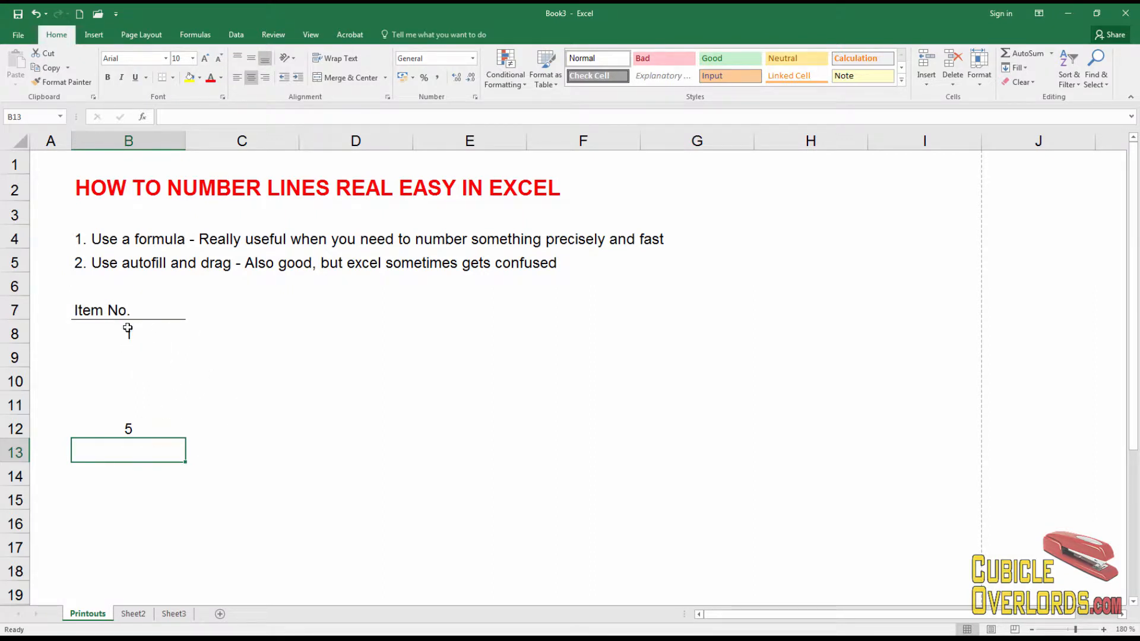
left_click(128, 330)
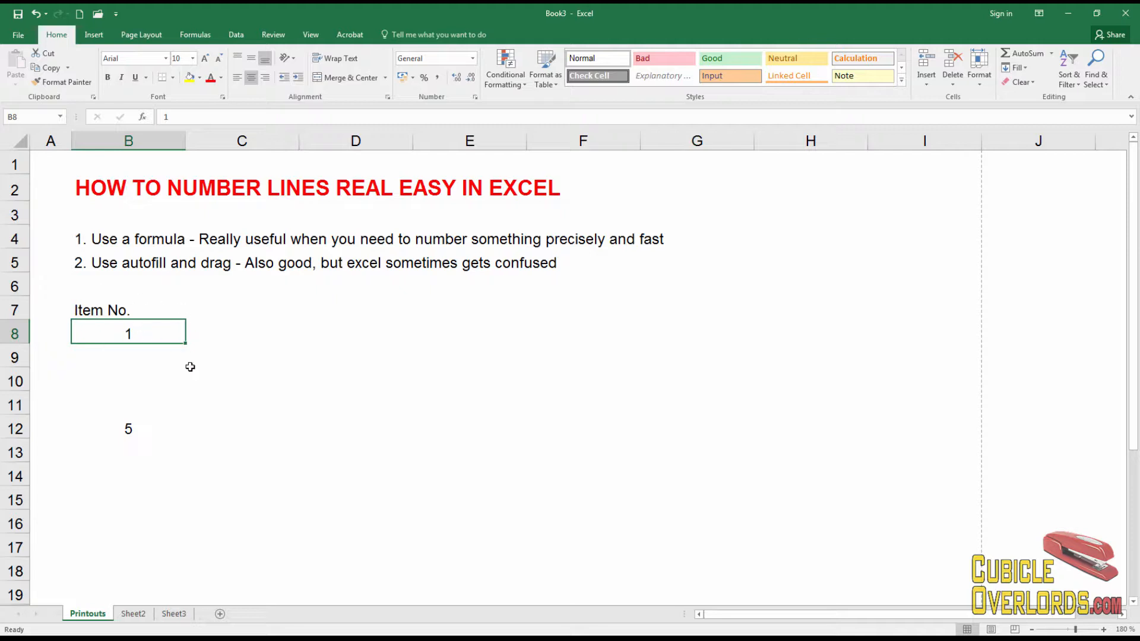
Enter the formula =B12+5 in cell B17 so it displays 10
scroll(161, 441, "down", 1)
left_click(160, 351)
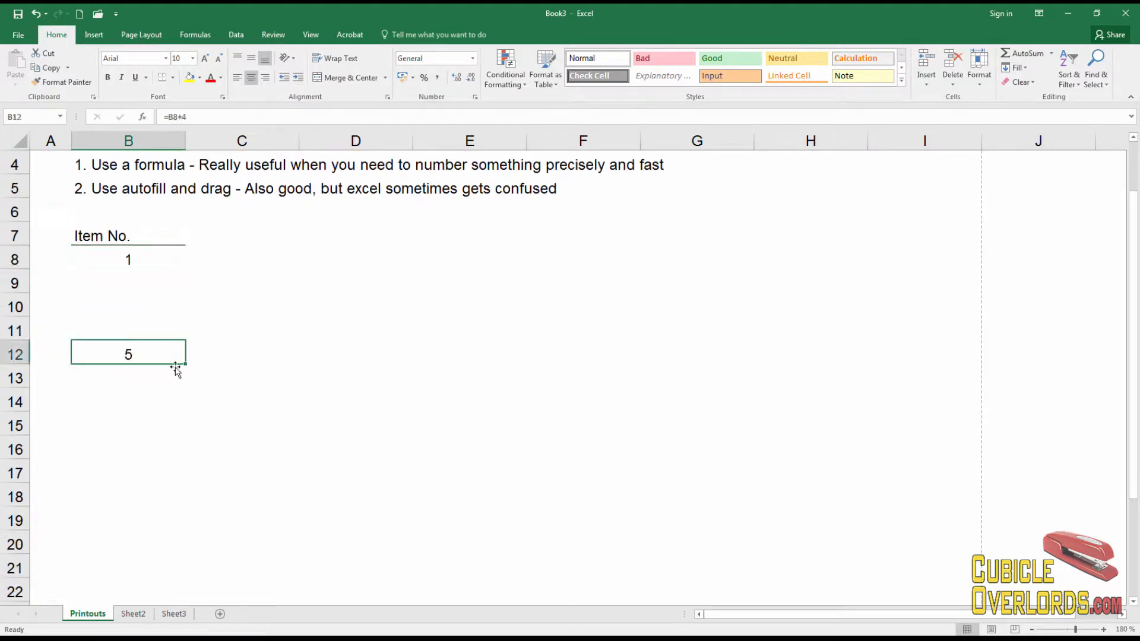
key("Down")
key("Down")
key("Down")
key("Down")
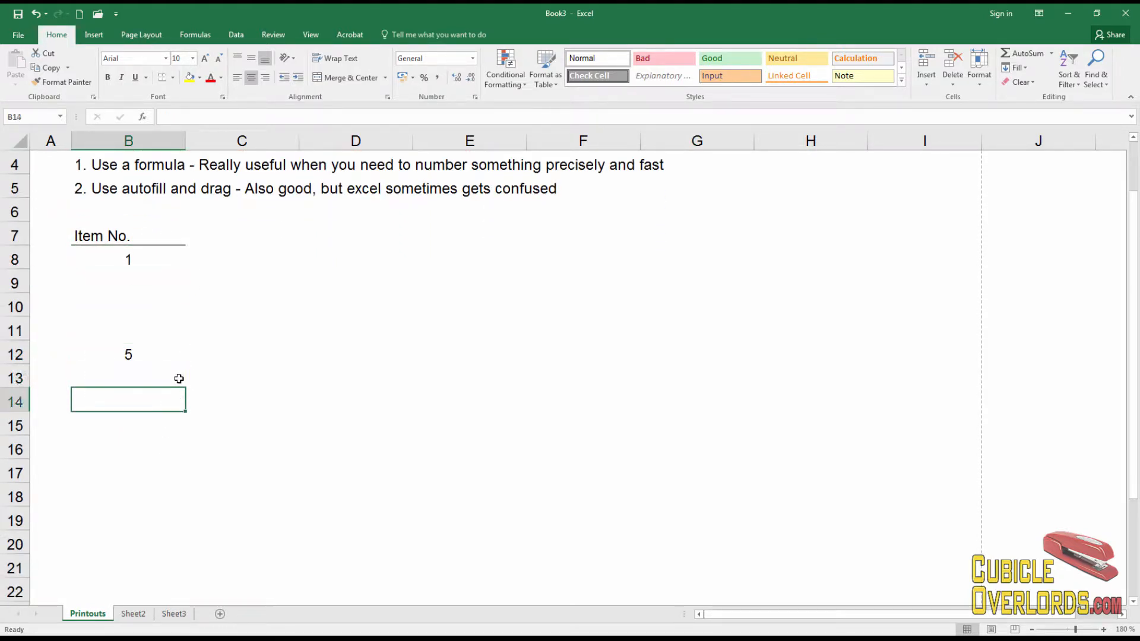
key("Down")
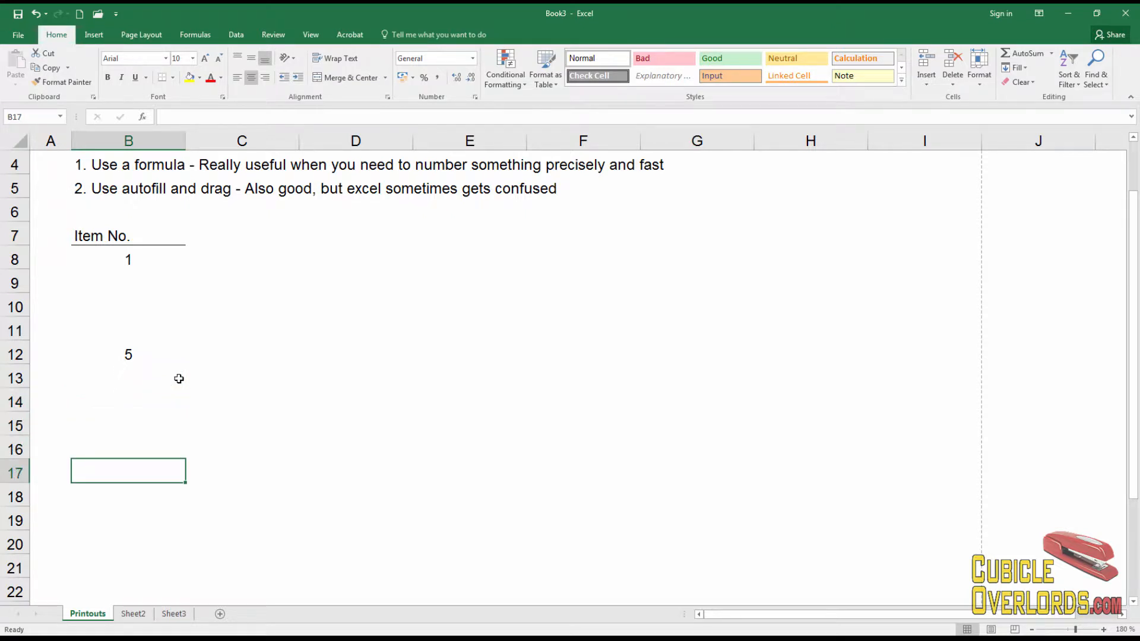
type("=")
left_click(122, 355)
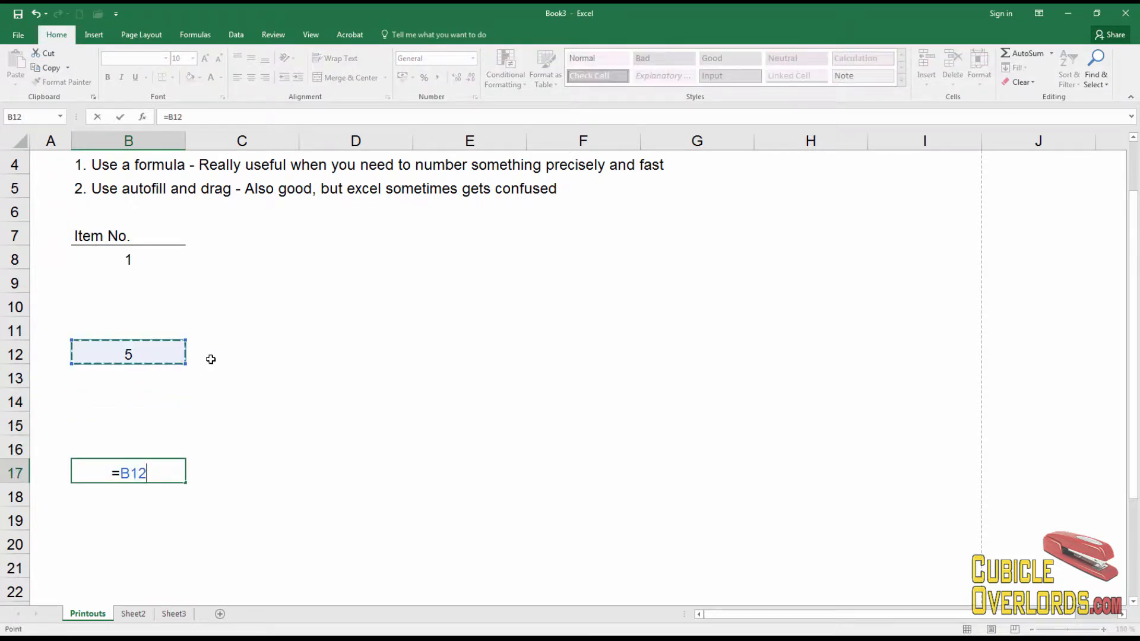
type("+5")
key("Return")
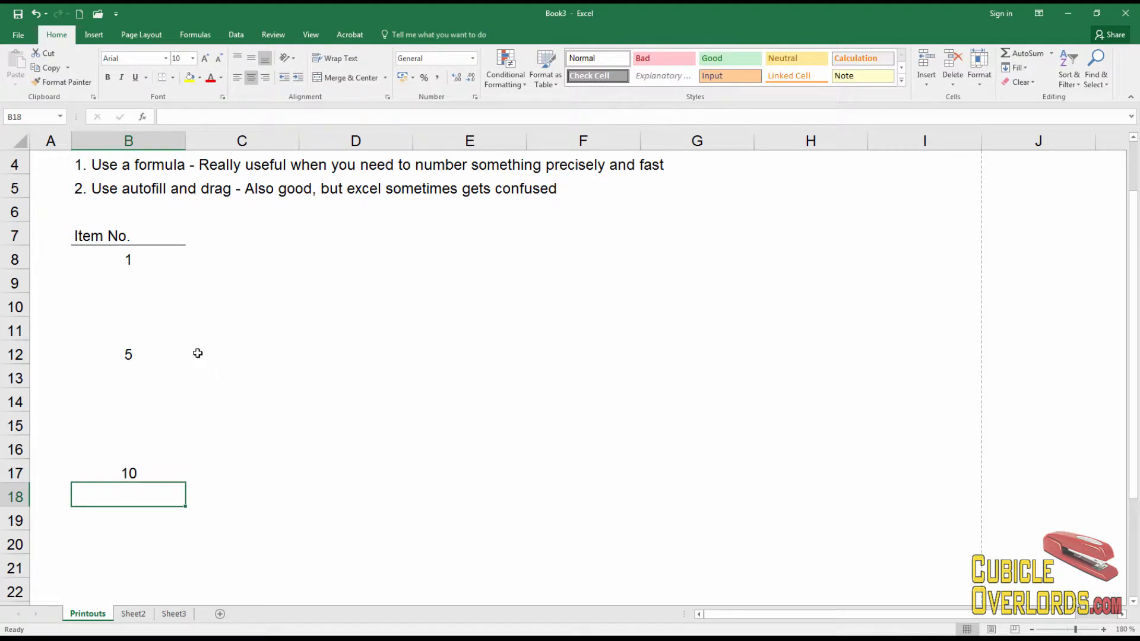
Check the values 1 in B8, 5 in B12 and 10 in B17
left_click(134, 268)
left_click(127, 355)
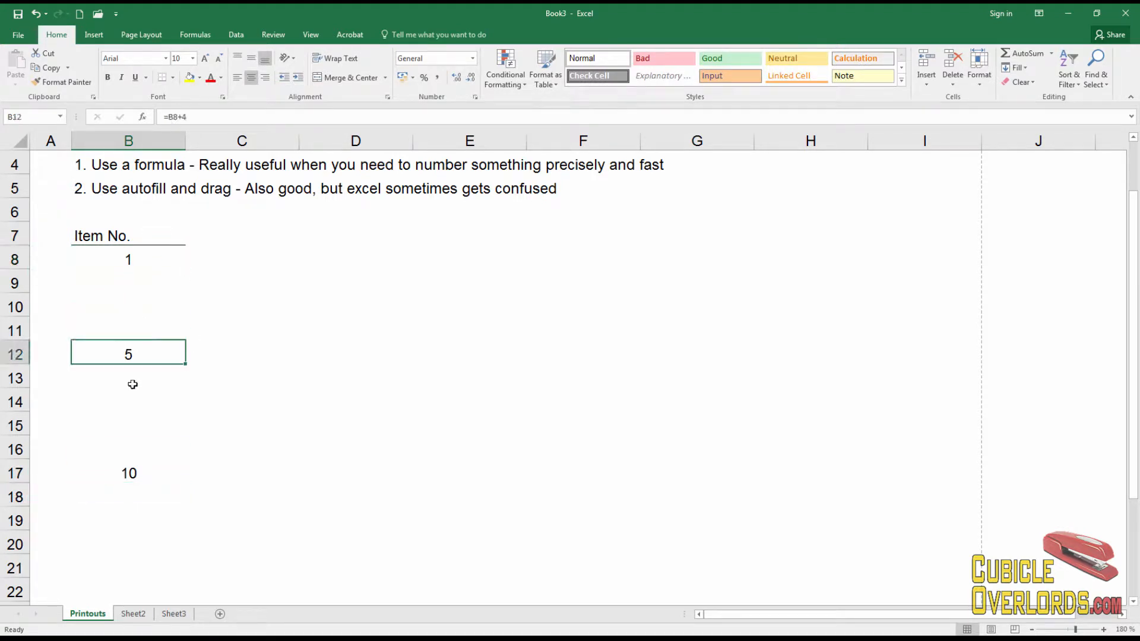
left_click(133, 380)
left_click(138, 473)
scroll(199, 442, "down", 2)
scroll(203, 434, "down", 1)
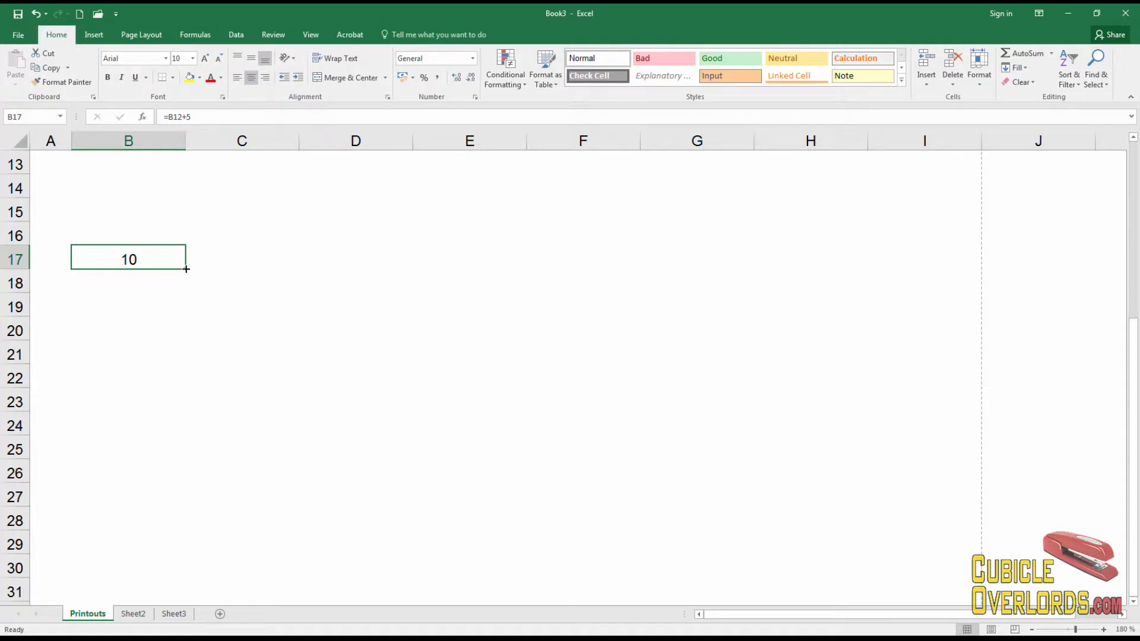
Fill B17's formula down to row 31, then clear B18:B21 and B23:B26
left_click_drag(186, 269, 176, 595)
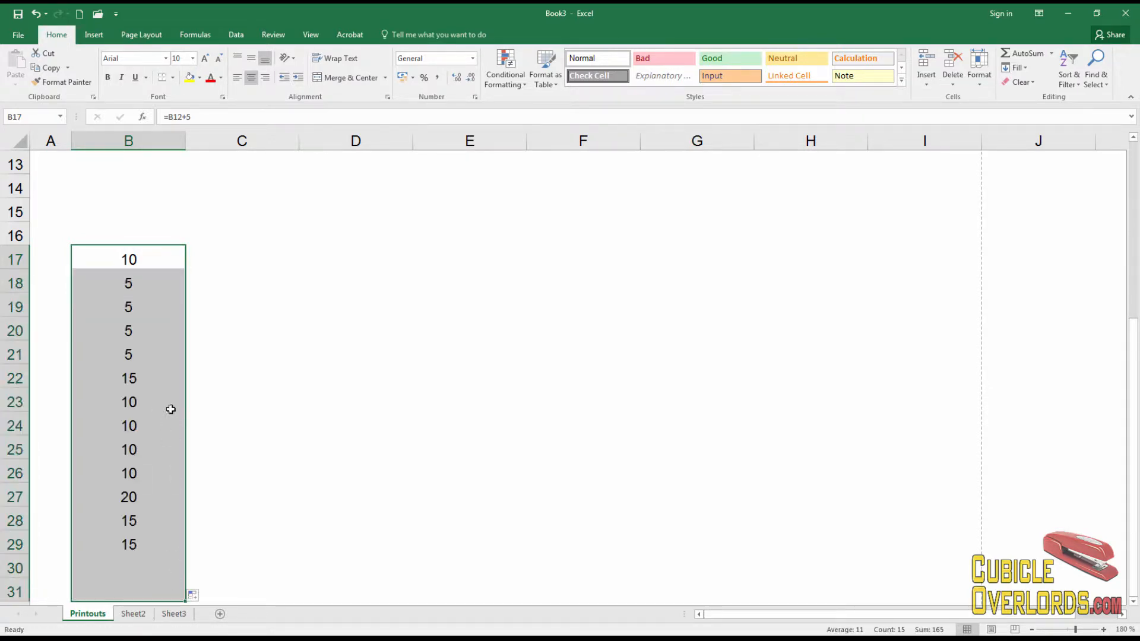
left_click(244, 354)
left_click_drag(143, 281, 142, 355)
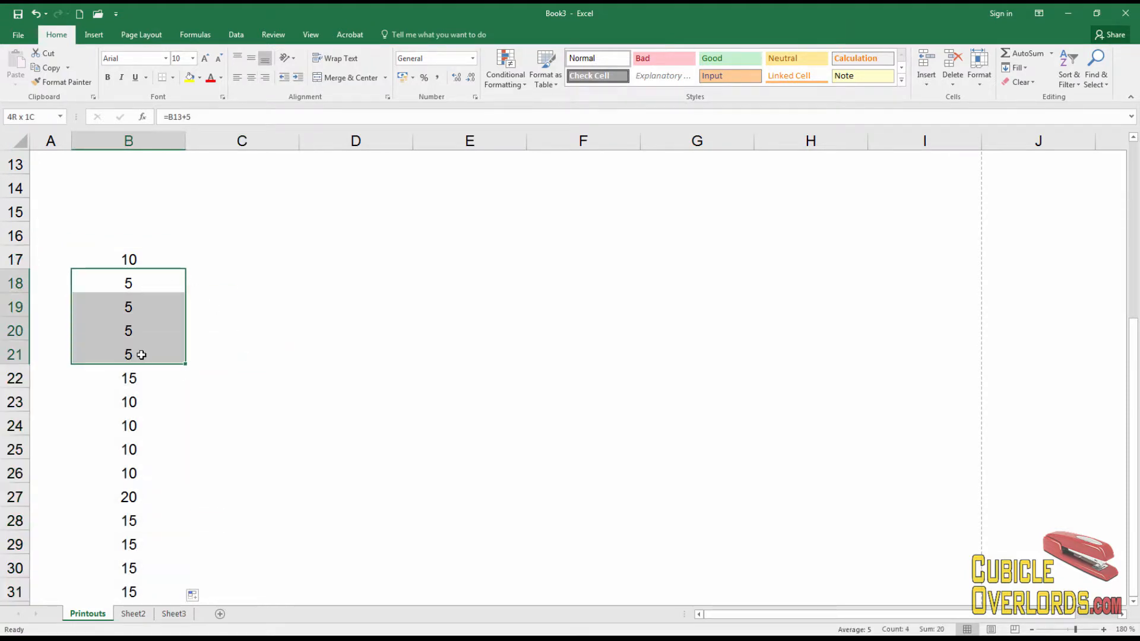
key("Delete")
left_click(130, 400)
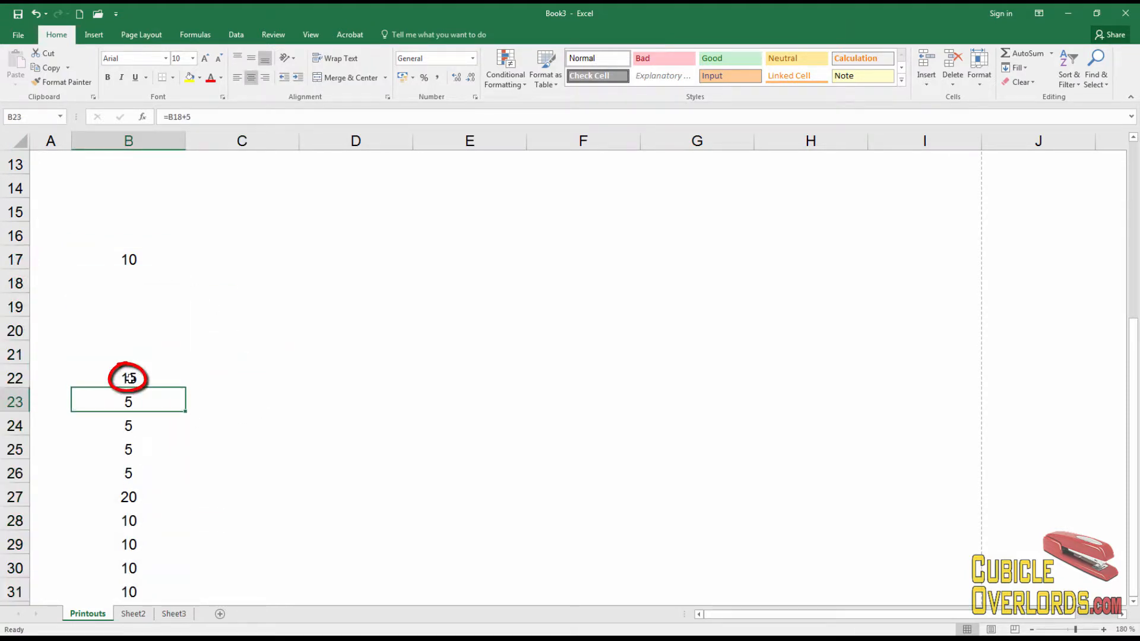
left_click(130, 377)
left_click_drag(132, 397, 133, 471)
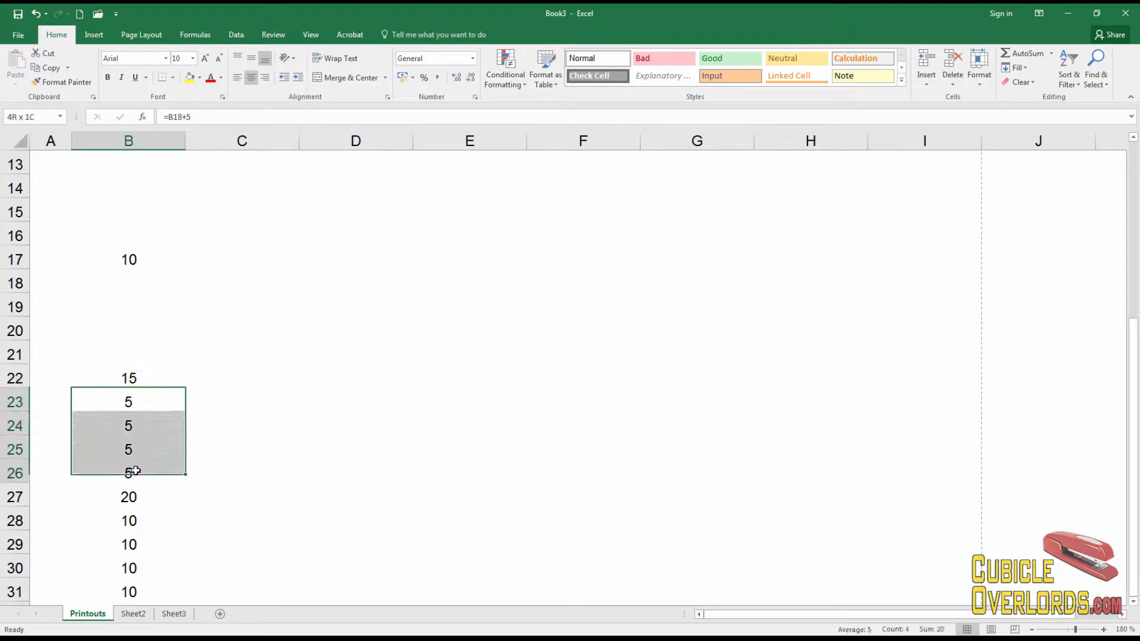
key("Delete")
Fill B31's formula down to B36, then clear B31 and B33:B36
scroll(169, 472, "down", 2)
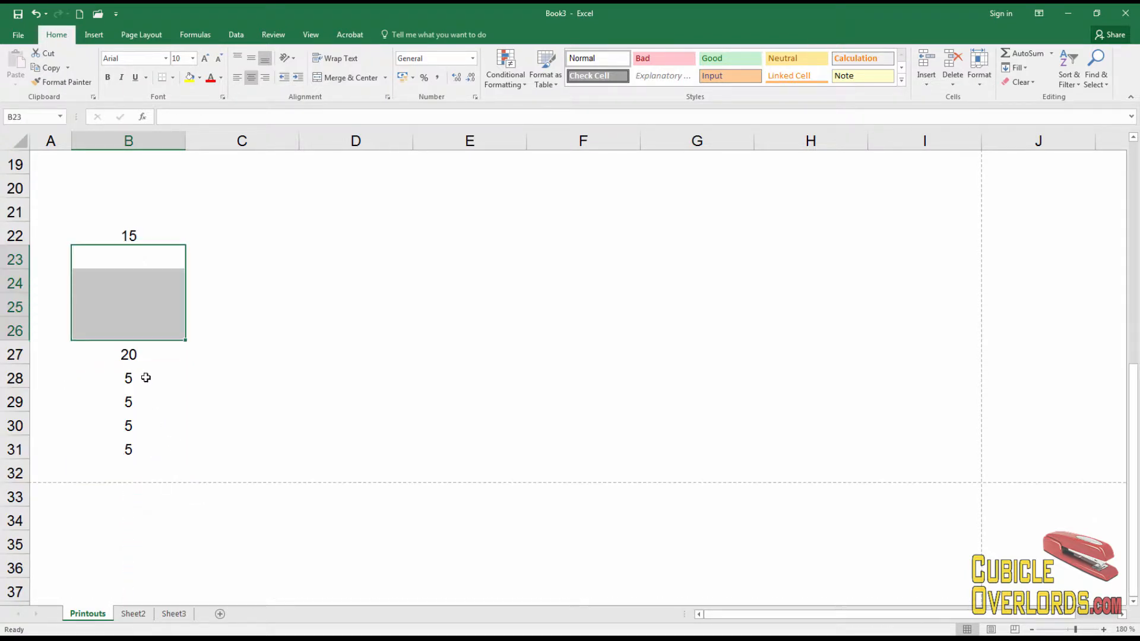
left_click(146, 378)
scroll(145, 378, "down", 2)
left_click(164, 319)
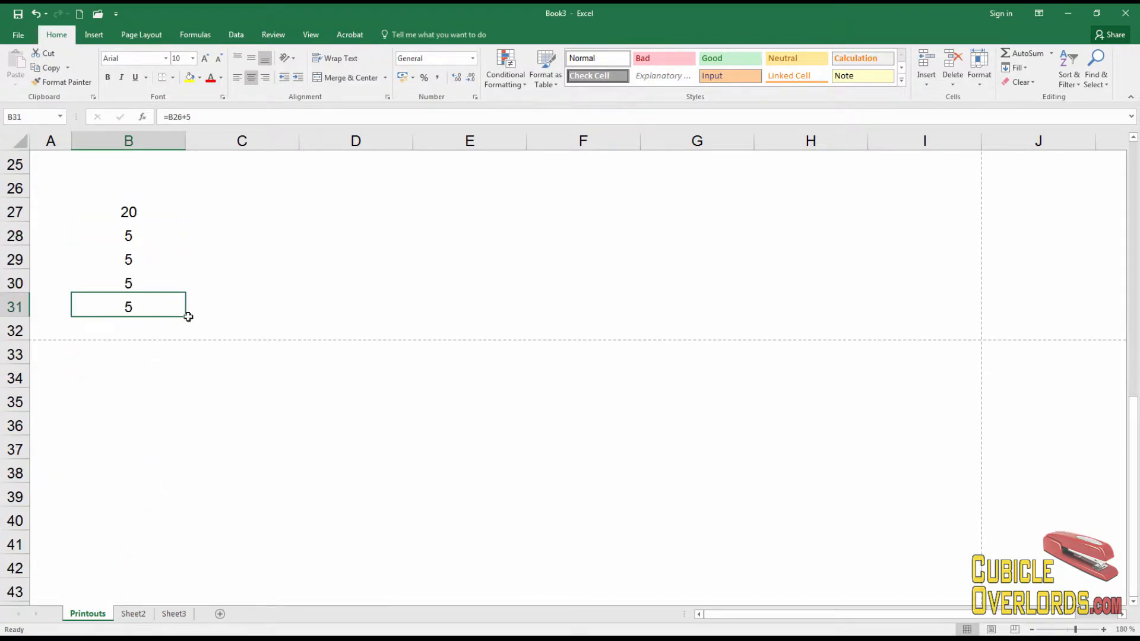
left_click(188, 318)
left_click(174, 307)
left_click_drag(186, 318, 186, 445)
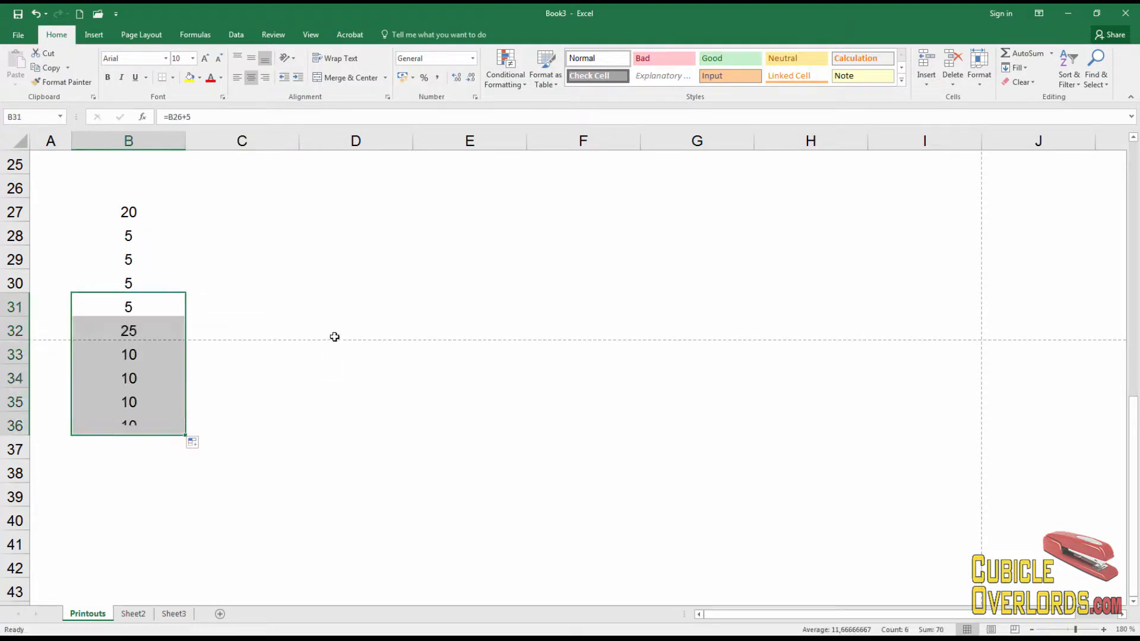
left_click(334, 333)
left_click(132, 307)
key("Delete")
left_click_drag(147, 358, 148, 425)
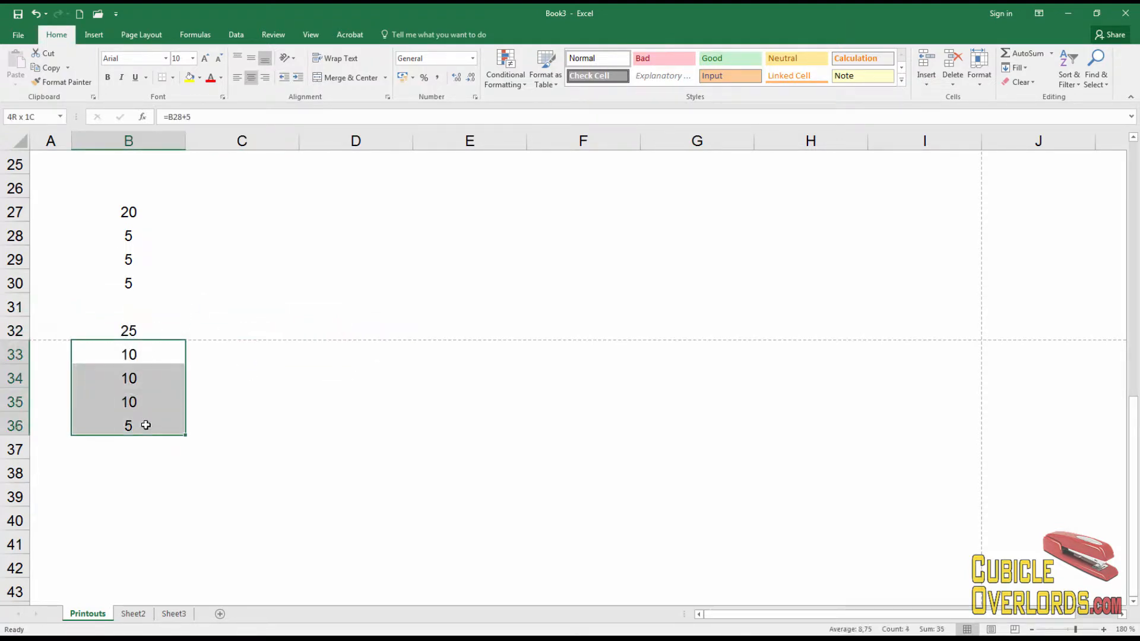
key("Delete")
left_click(205, 297)
Delete the three repeated 5s in B28 to B30
scroll(205, 297, "up", 3)
scroll(205, 297, "up", 5)
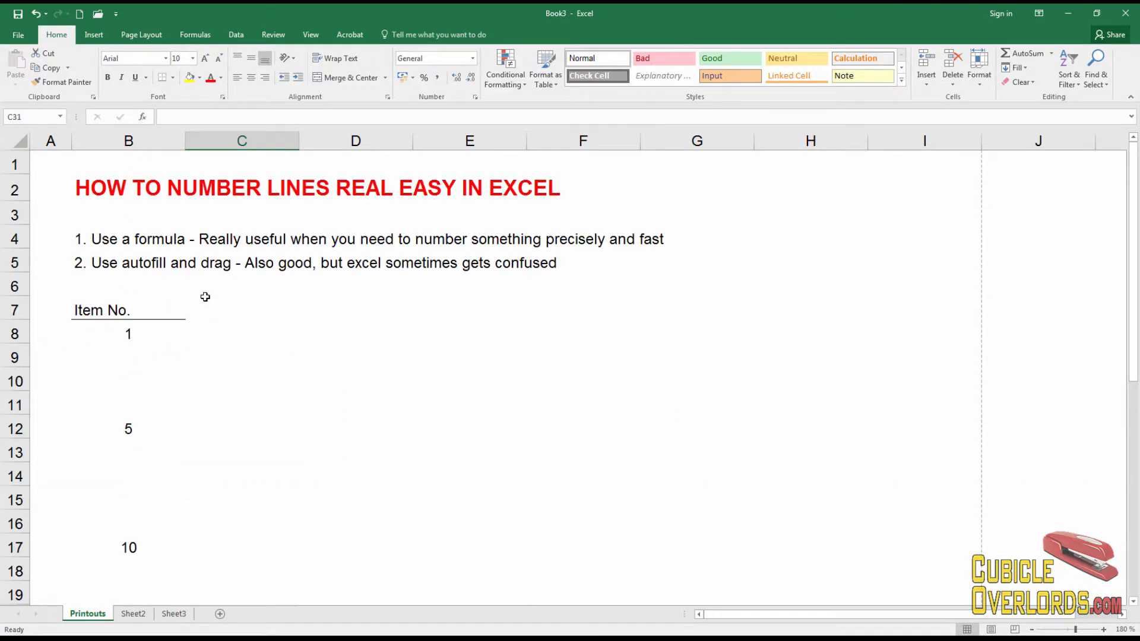
scroll(205, 297, "down", 3)
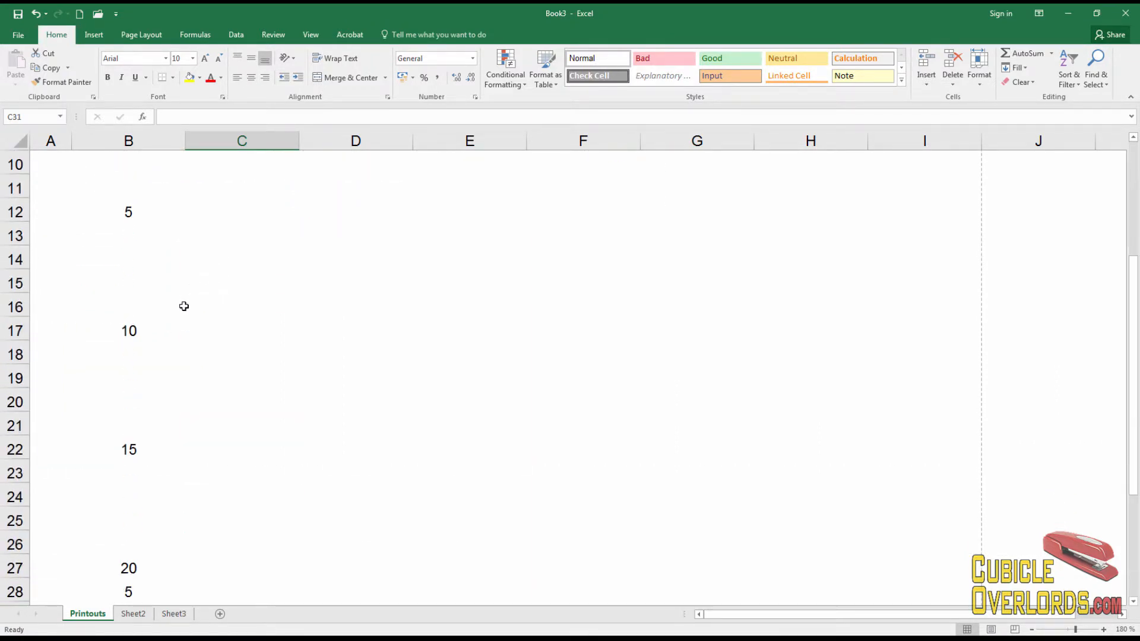
scroll(184, 306, "down", 1)
left_click_drag(124, 520, 124, 575)
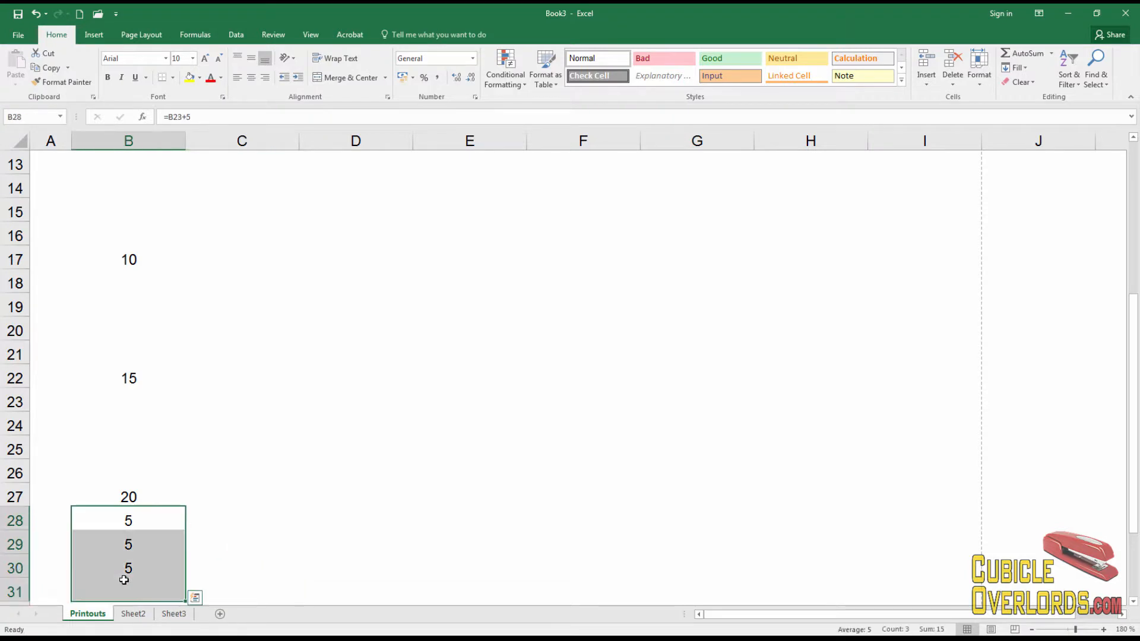
key("Delete")
left_click(364, 462)
Select B8 through B32 and delete all their values
scroll(358, 459, "down", 4)
scroll(358, 459, "up", 8)
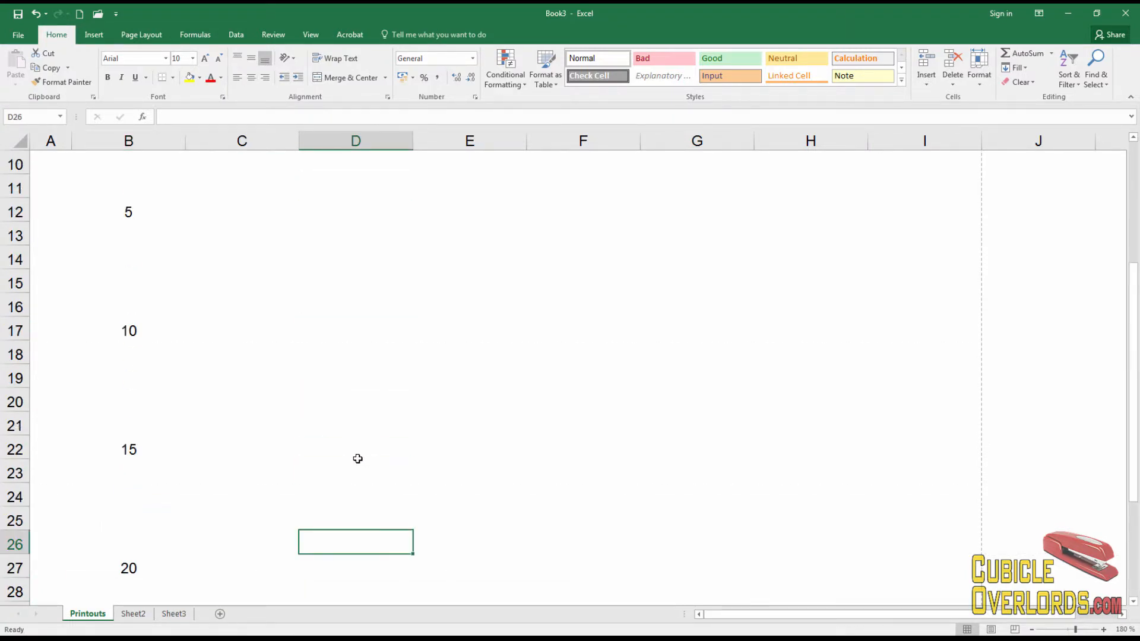
scroll(357, 456, "down", 4)
scroll(357, 453, "up", 4)
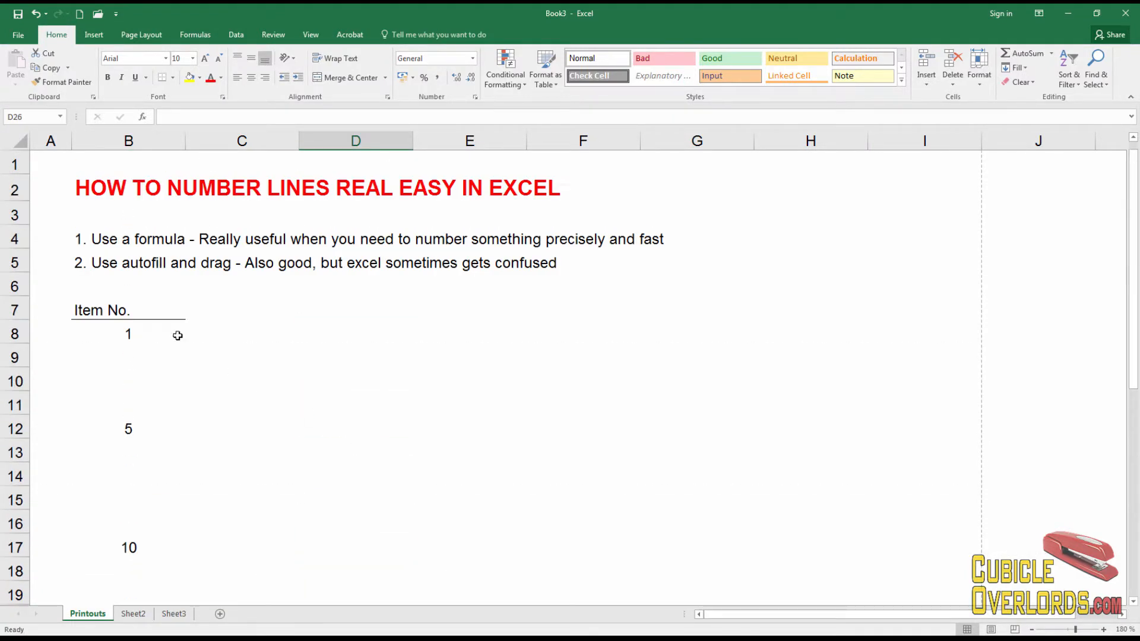
left_click(141, 333)
scroll(170, 521, "down", 7)
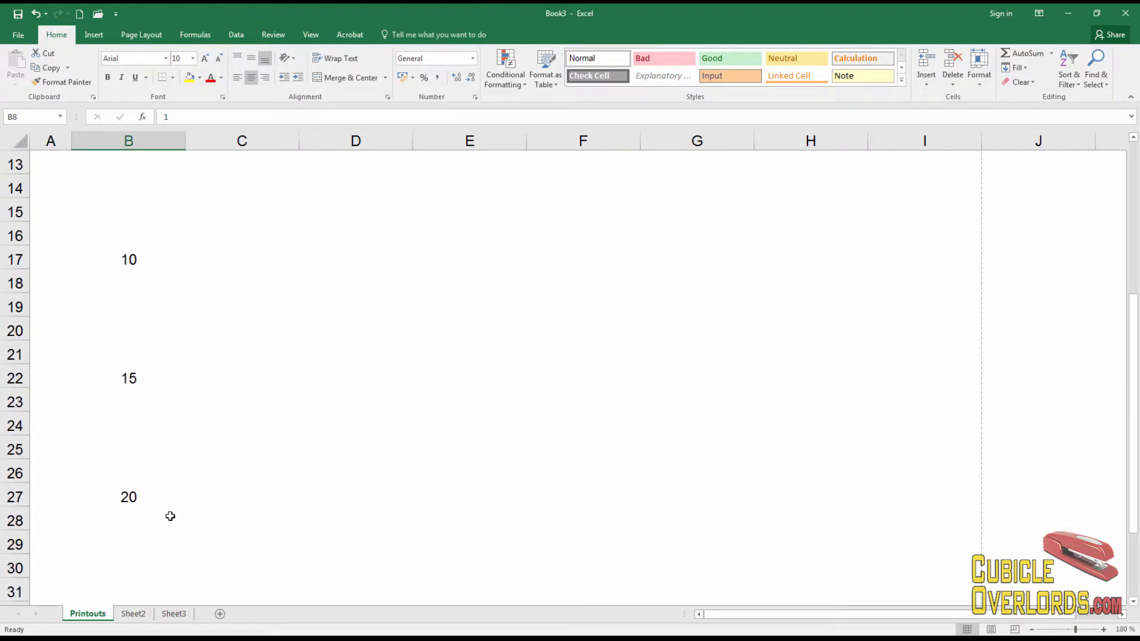
left_click(135, 402, "shift")
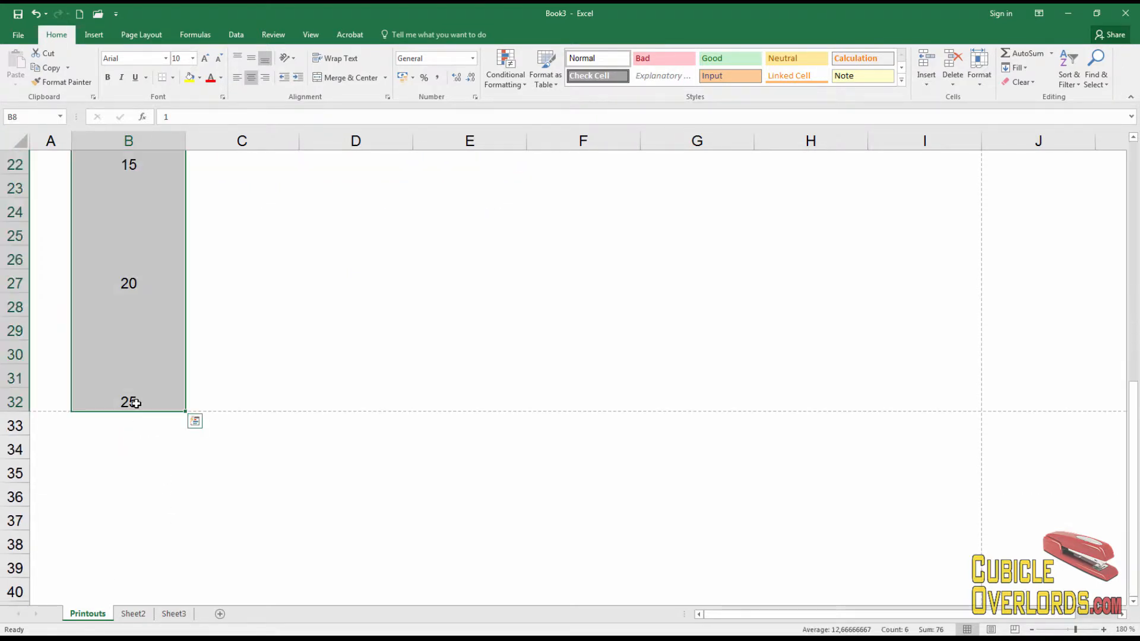
key("Delete")
scroll(137, 404, "up", 7)
Enter the starting numbers 1, 2 and 3 in B8:B10
left_click(133, 334)
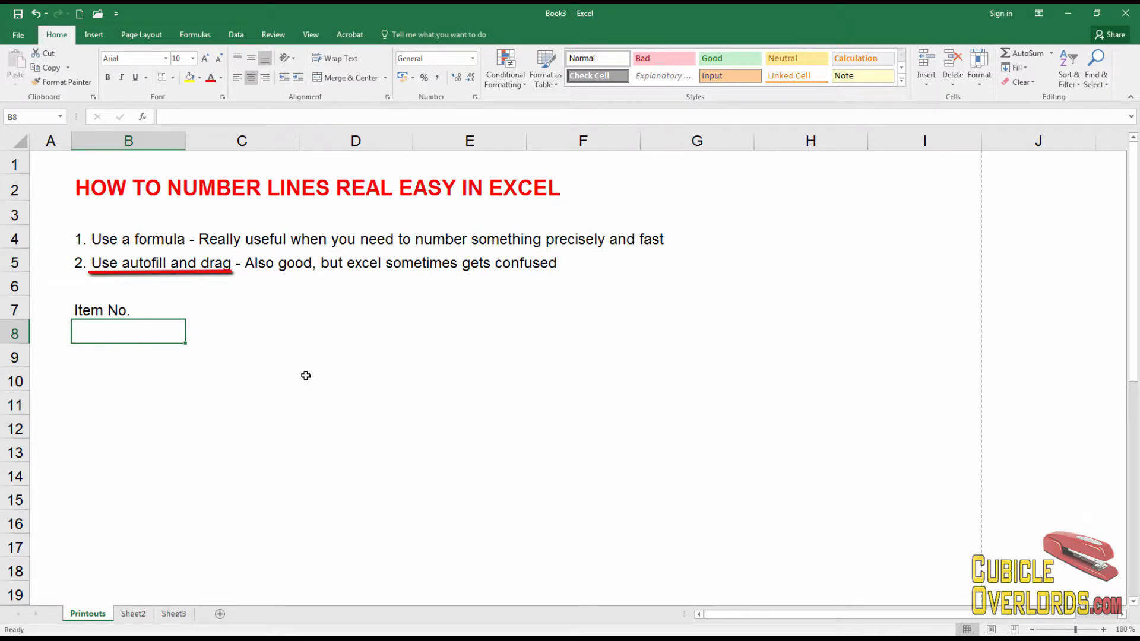
type("1")
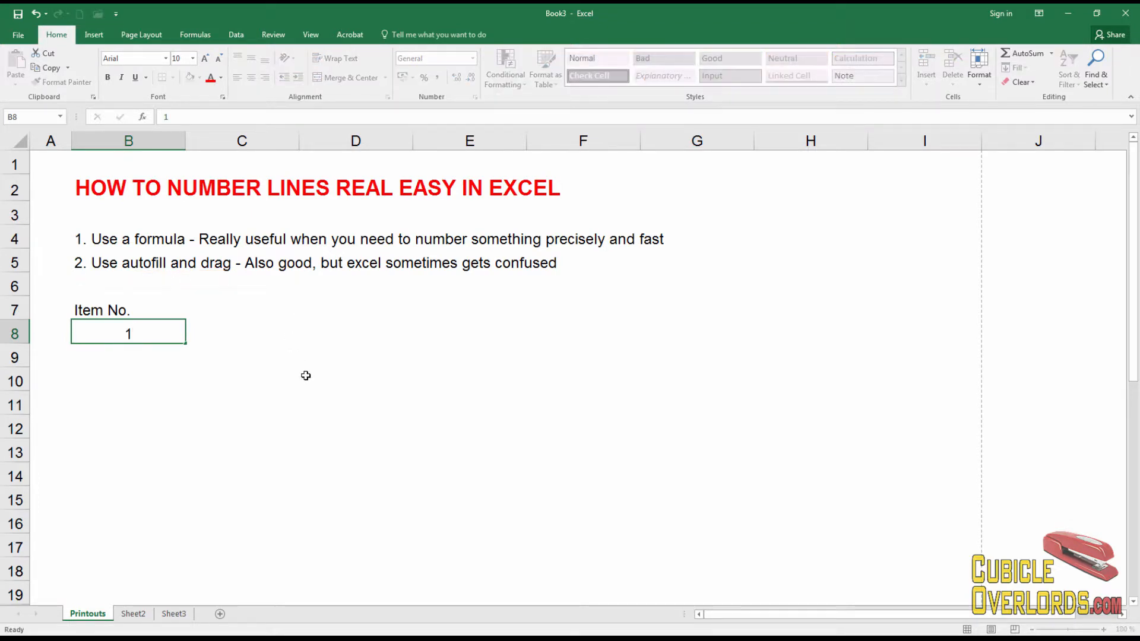
key("Return")
key("Up")
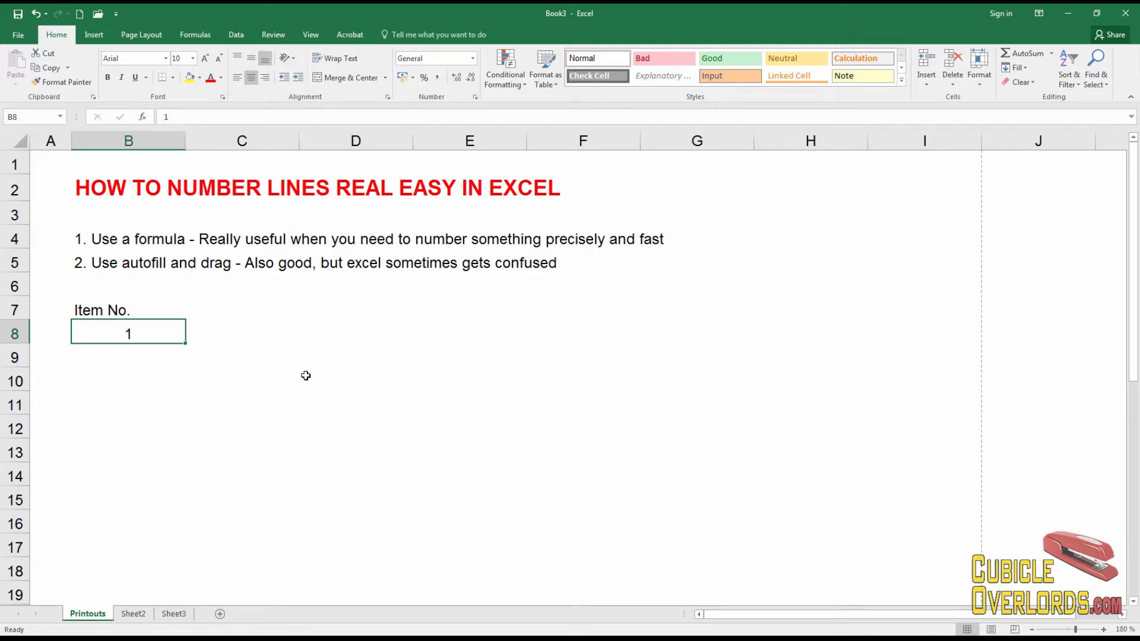
key("Down")
type("2")
key("Return")
type("3")
key("Return")
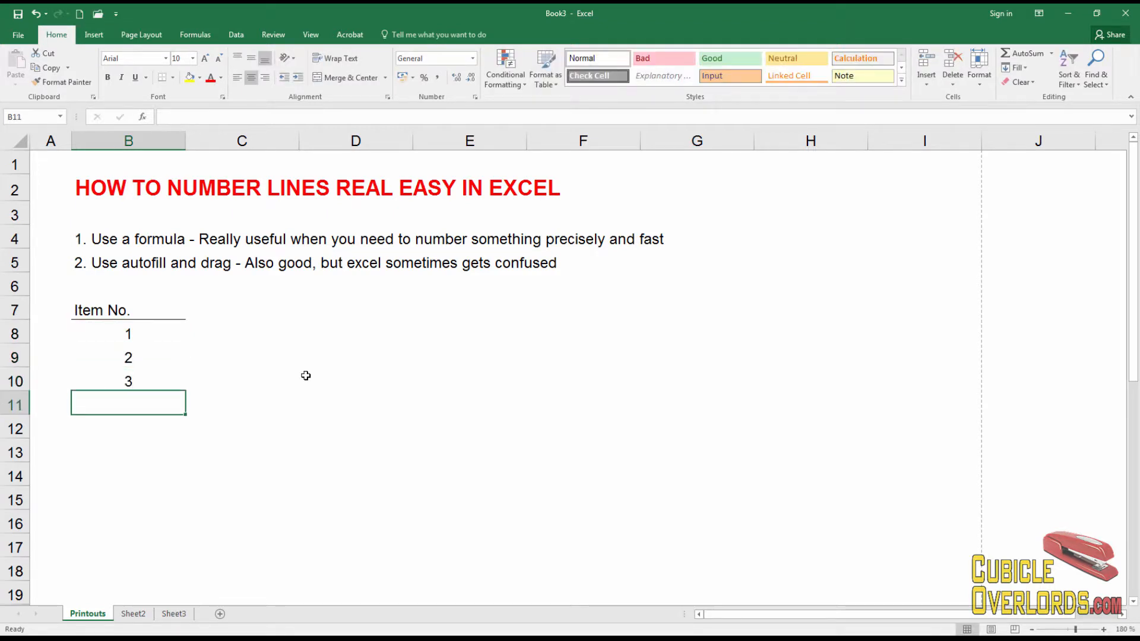
Autofill the 1, 2, 3 series down column B to 10
left_click_drag(148, 341, 148, 383)
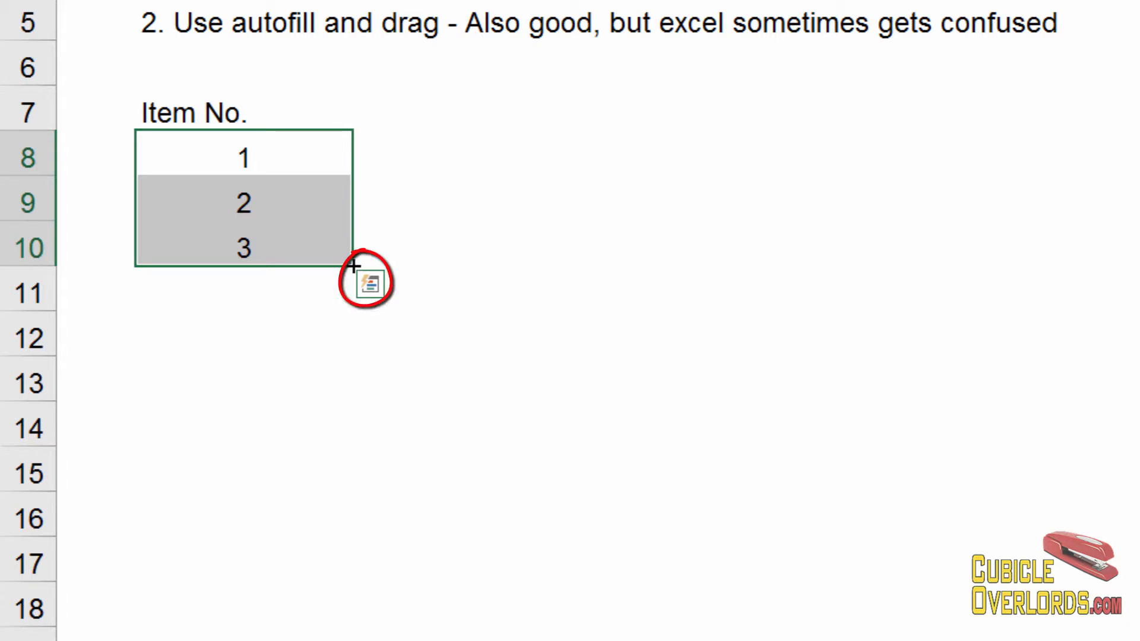
left_click_drag(354, 265, 350, 585)
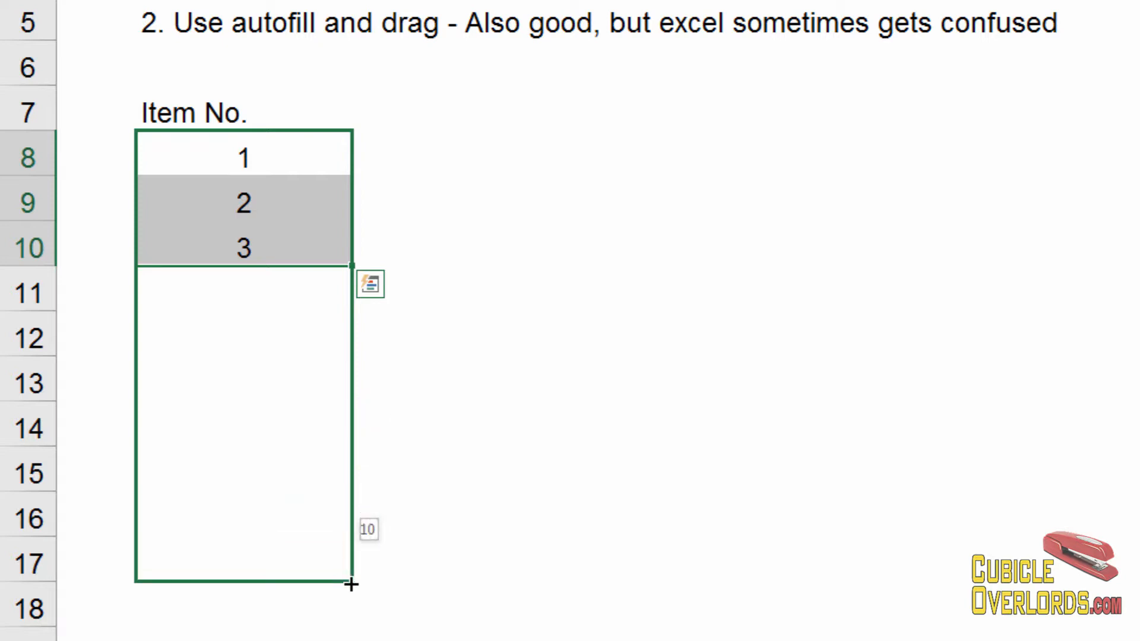
left_click_drag(351, 585, 354, 583)
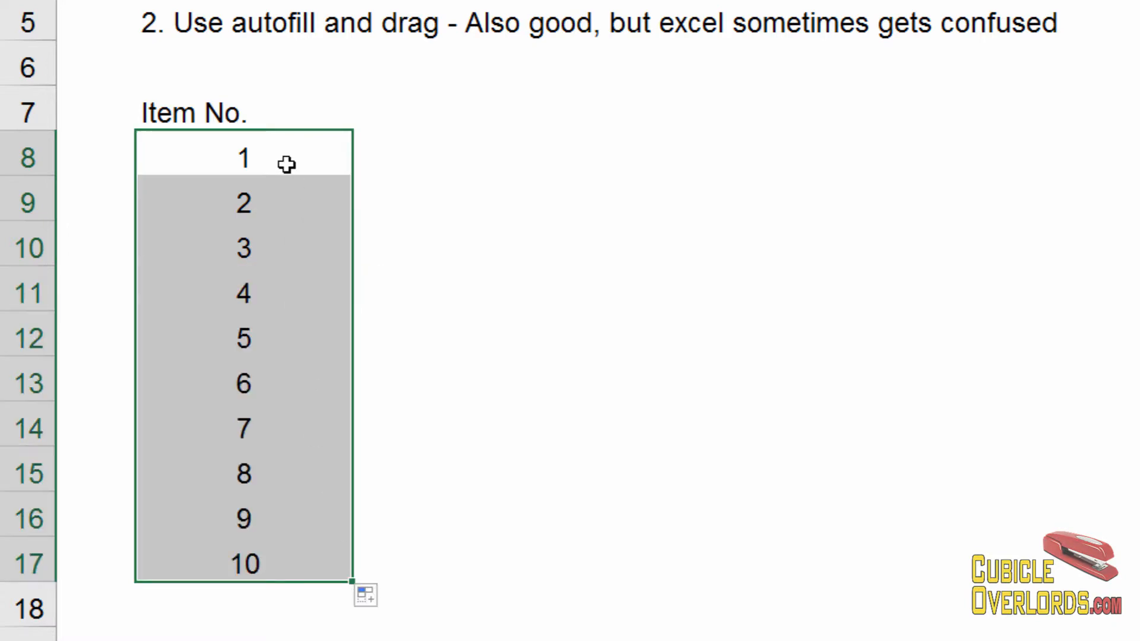
left_click(288, 165)
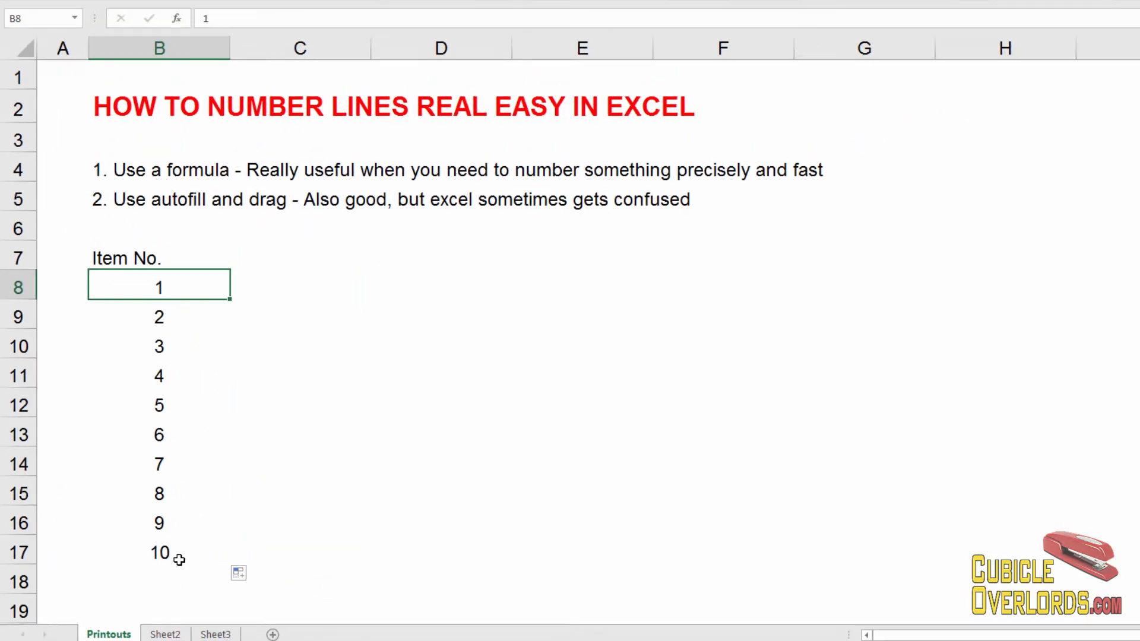
Select 9 and 10 and extend the numbering further down to 17
left_click(196, 317)
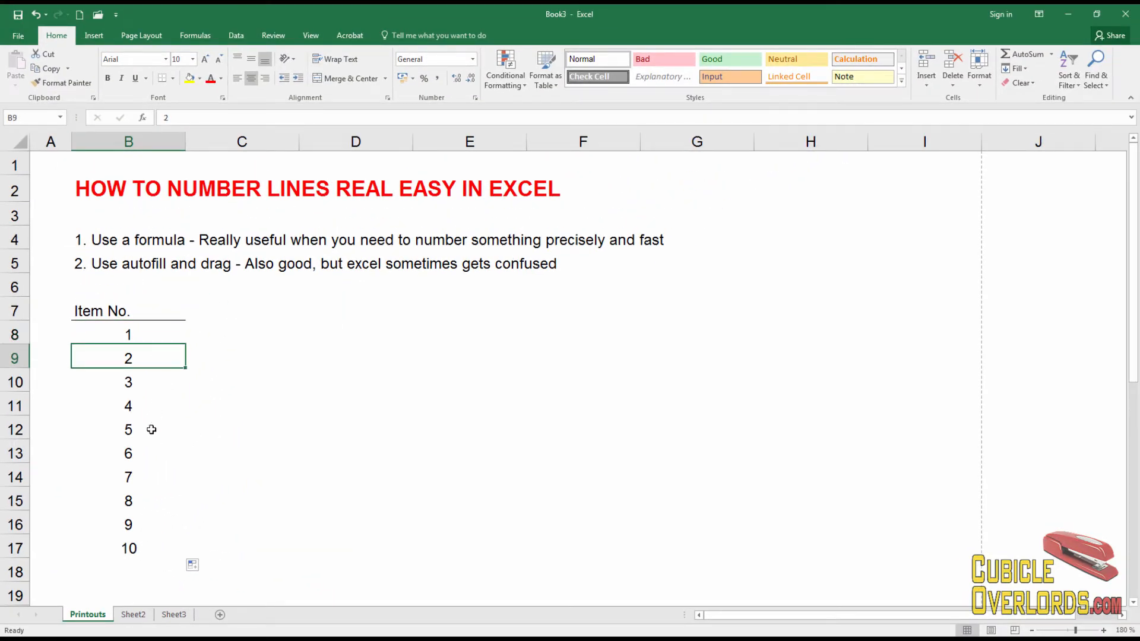
scroll(186, 407, "down", 3)
scroll(185, 414, "up", 1)
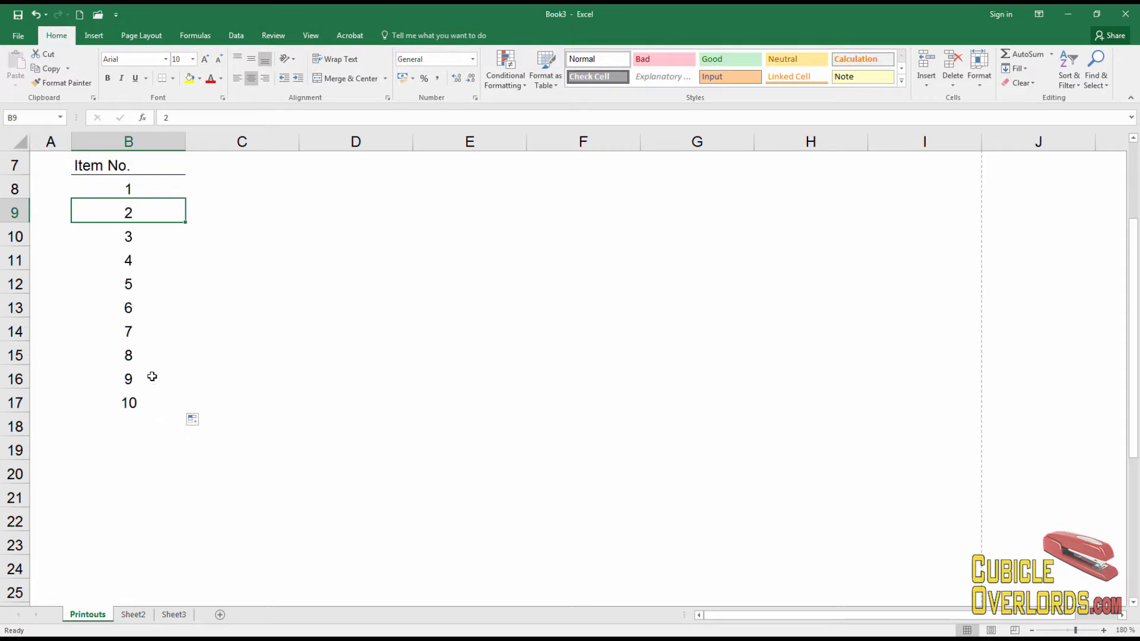
left_click_drag(151, 378, 186, 577)
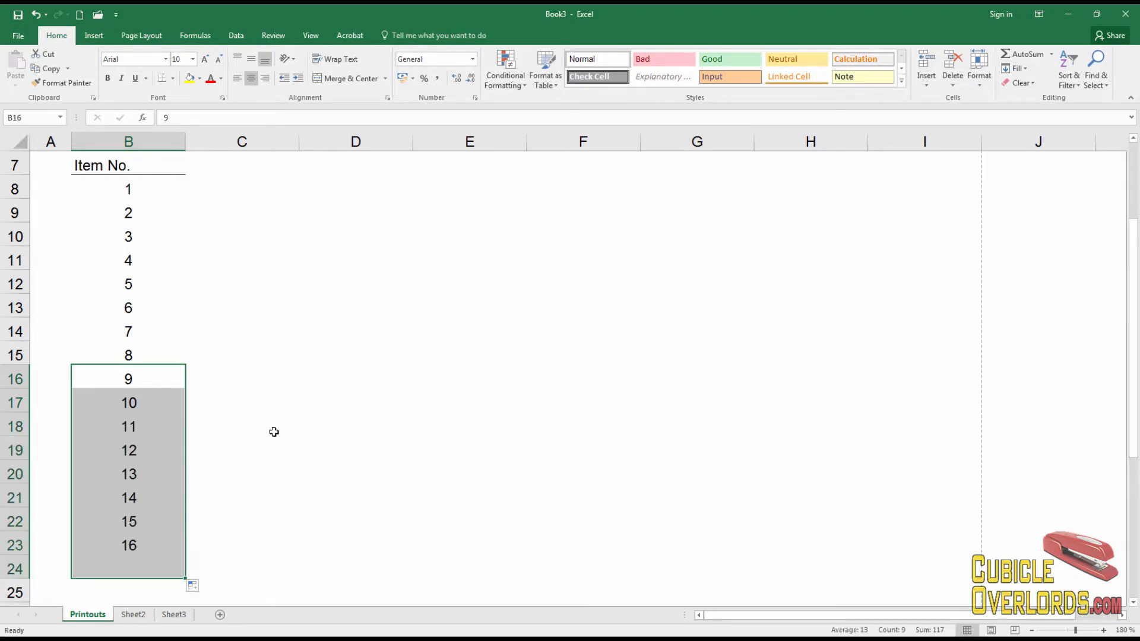
left_click(277, 417)
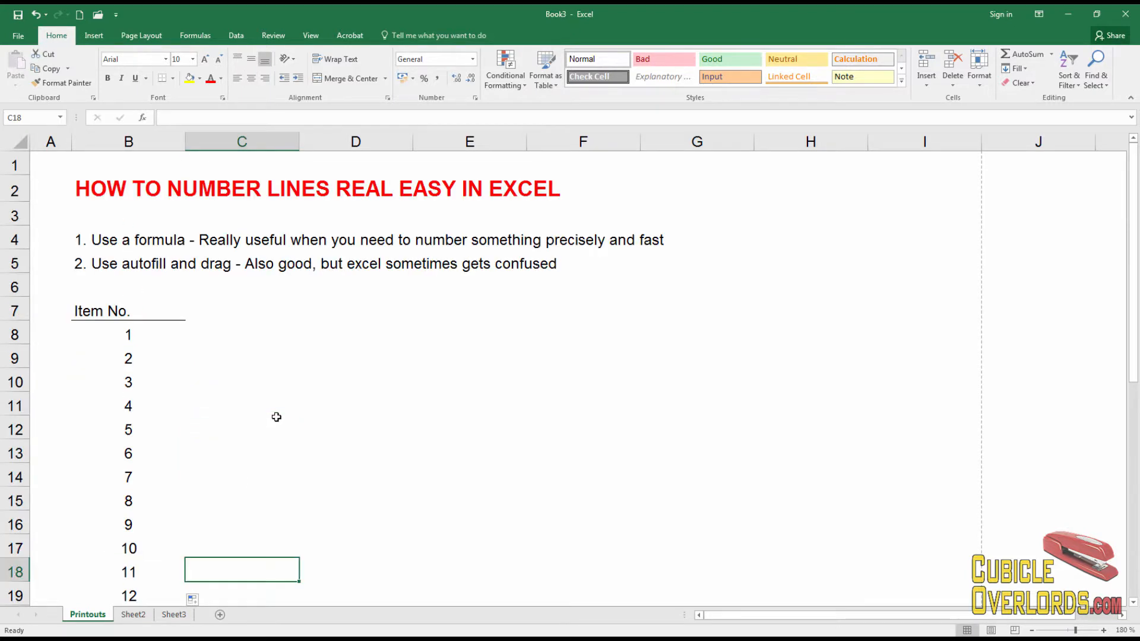
Enter the letters a, b and c in C8:C10
left_click(267, 339)
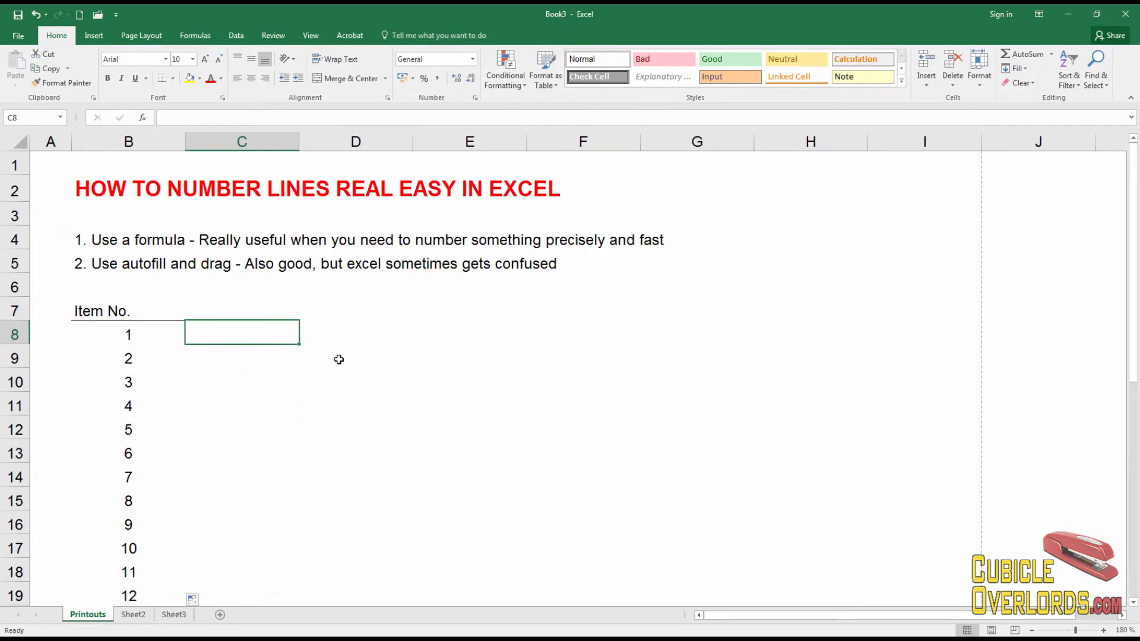
type("a")
key("Return")
type("b")
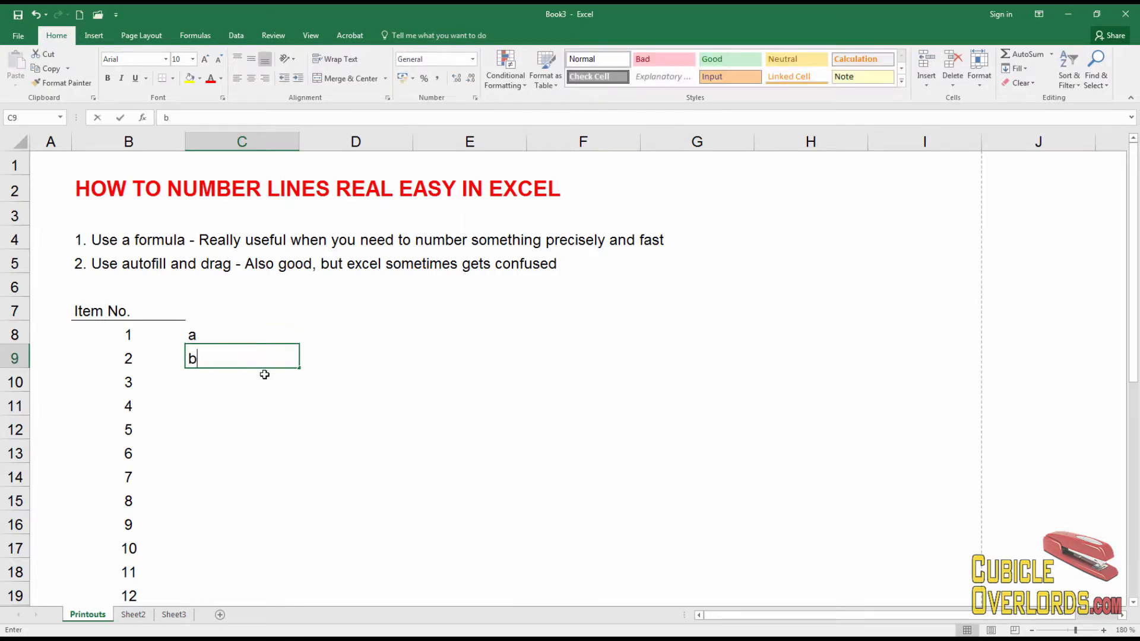
key("Return")
type("c")
key("Return")
Autofill the a, b, c pattern down column C to row 19
left_click_drag(234, 333, 231, 378)
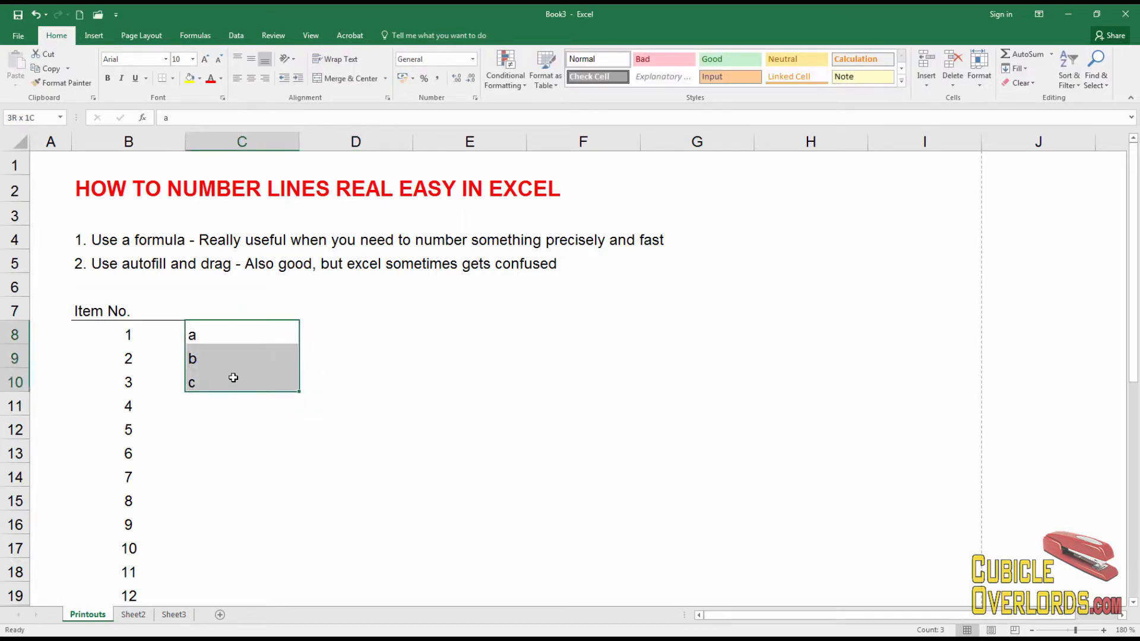
left_click_drag(299, 393, 297, 478)
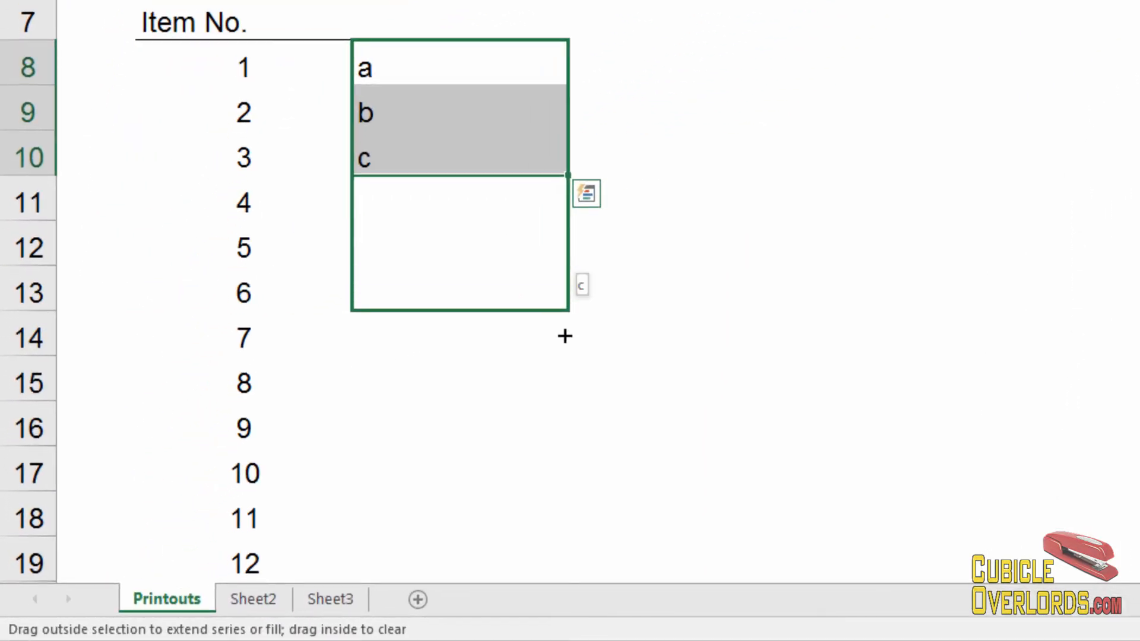
left_click_drag(565, 336, 540, 558)
left_click(382, 113)
Select the whole a, b, c pattern in C8:C19
left_click(384, 71)
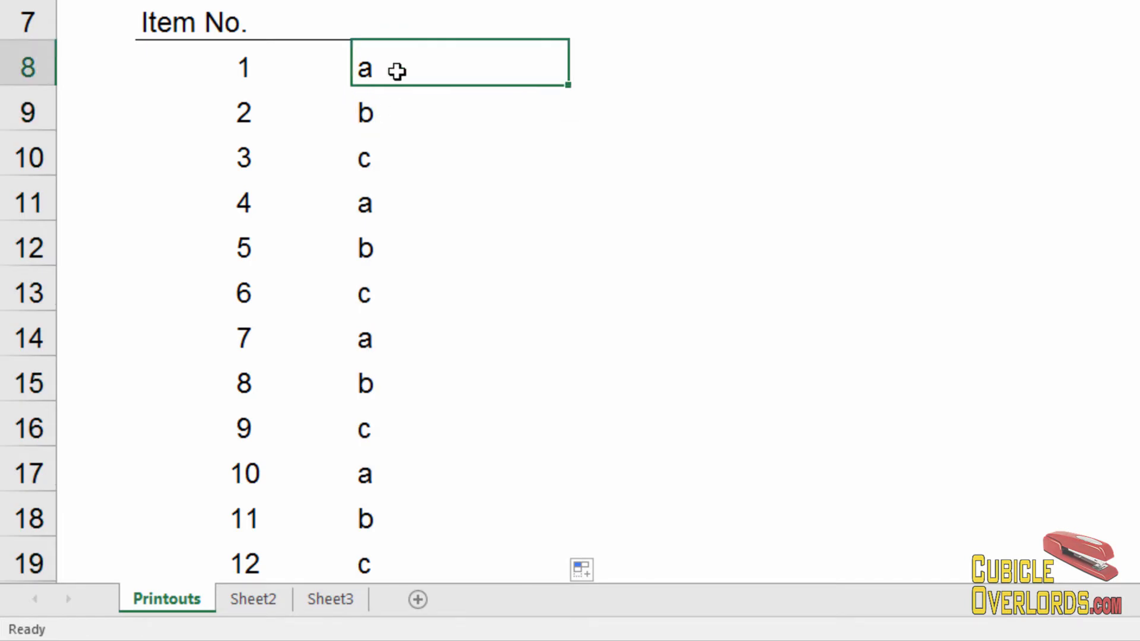
scroll(483, 379, "down", 1)
left_click(483, 414, "shift")
scroll(498, 347, "up", 1)
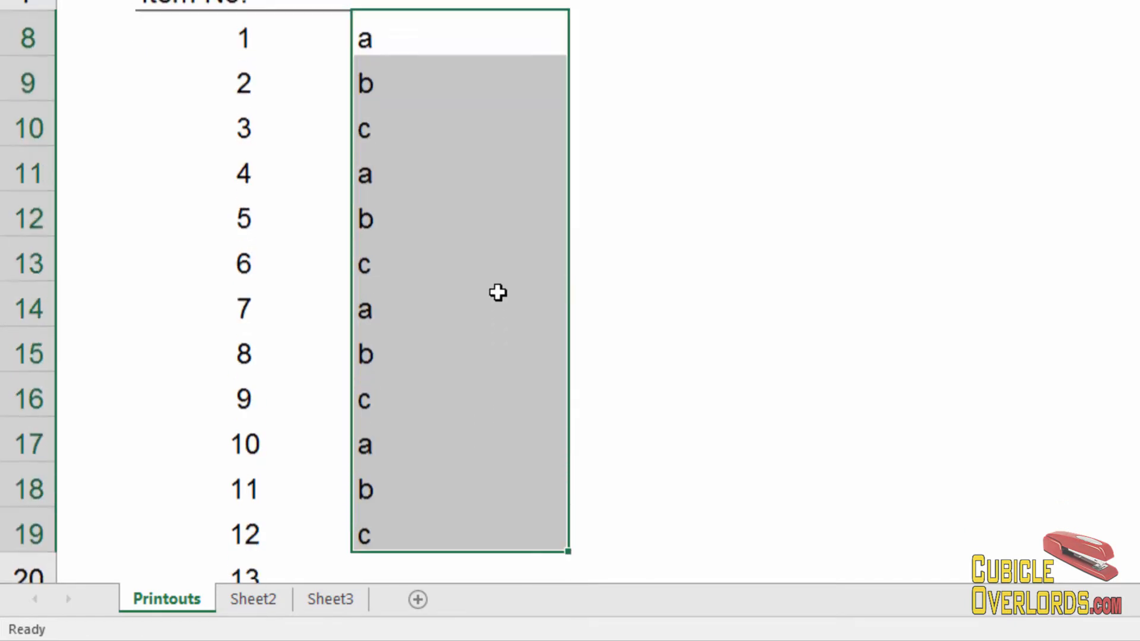
left_click(458, 212)
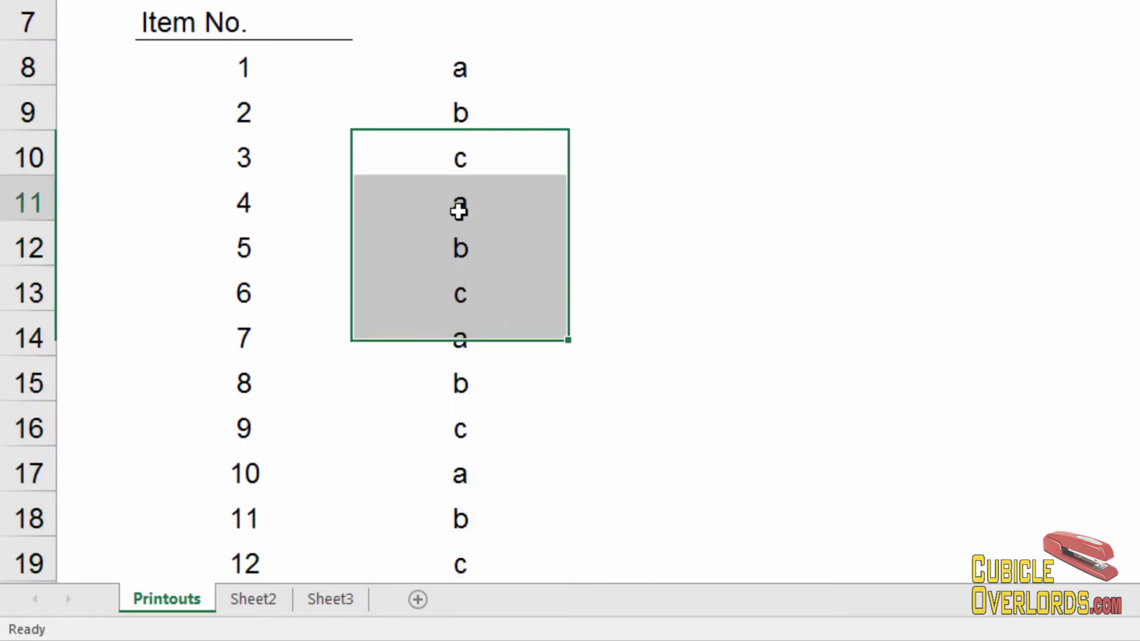
scroll(451, 199, "down", 1)
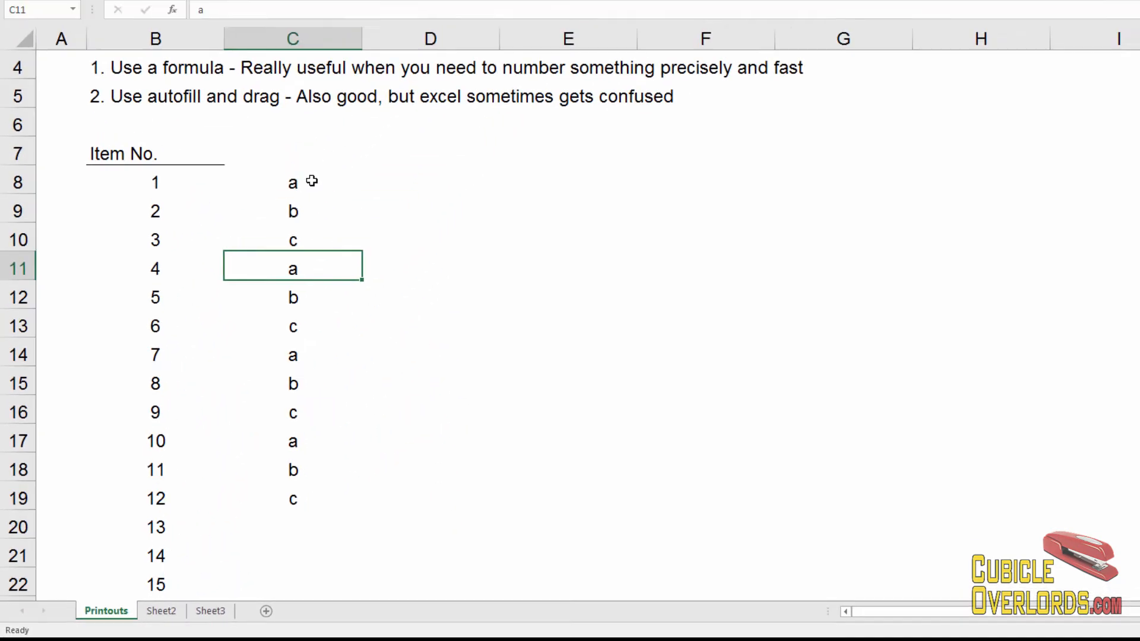
left_click(311, 181)
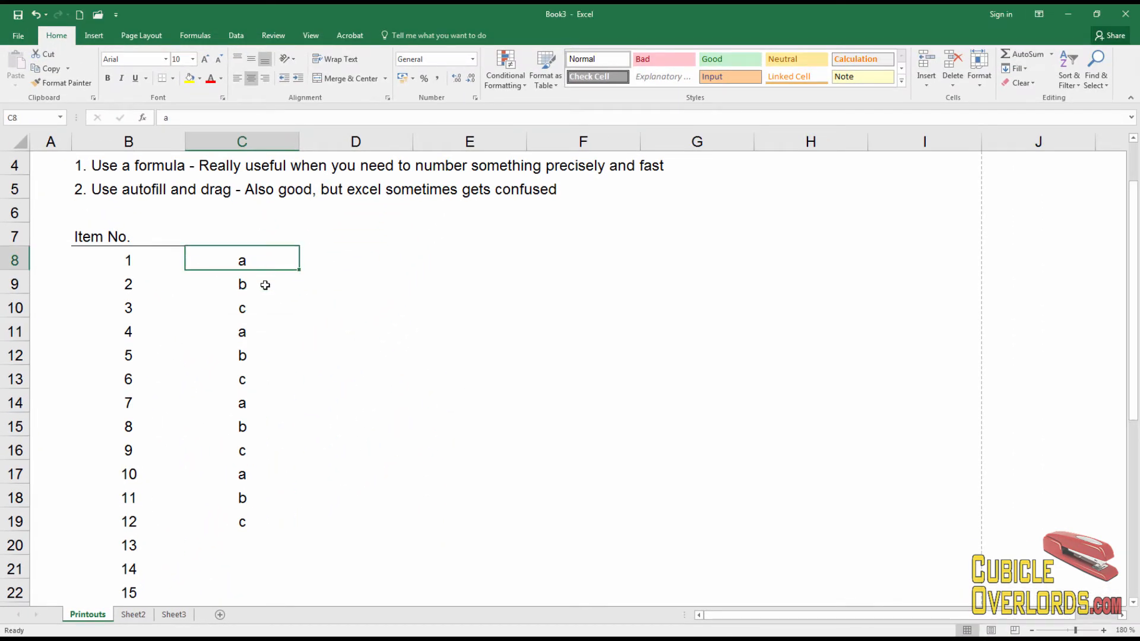
left_click_drag(259, 257, 257, 521)
Delete the letter pattern and enter 1, 3 and 5 in C8:C10
key("Delete")
key("Left")
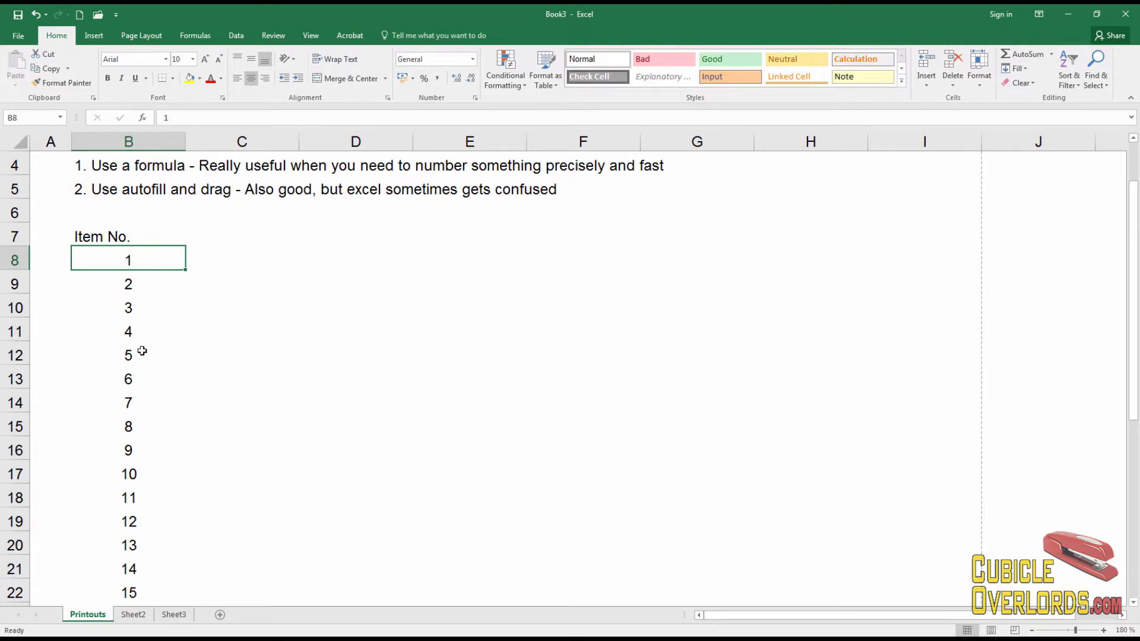
left_click(255, 262)
type("1")
key("Return")
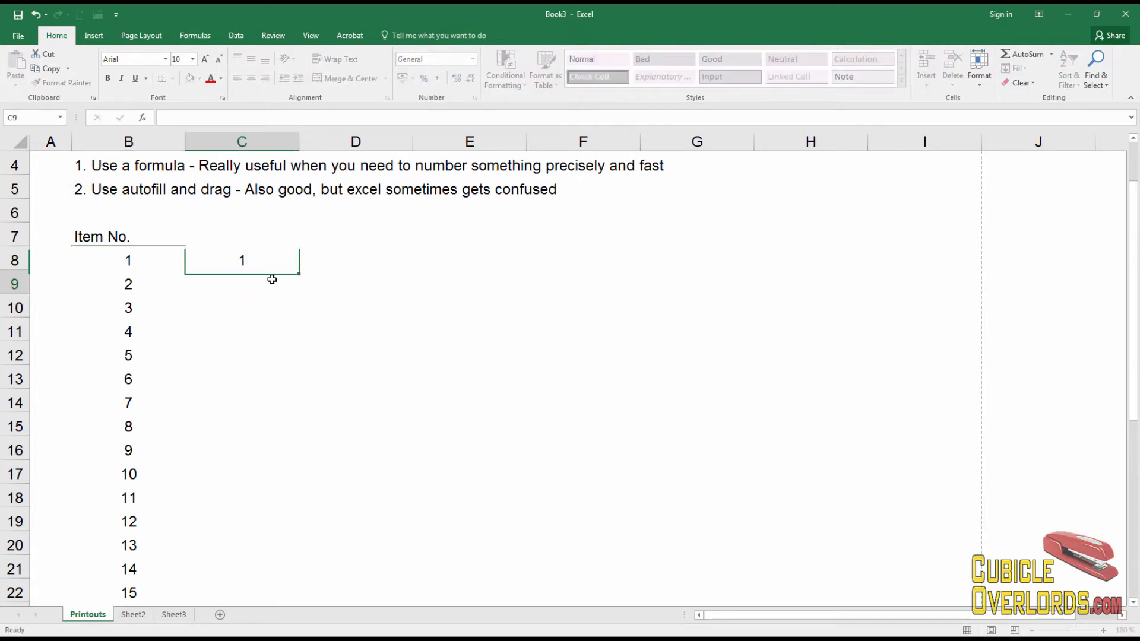
type("3")
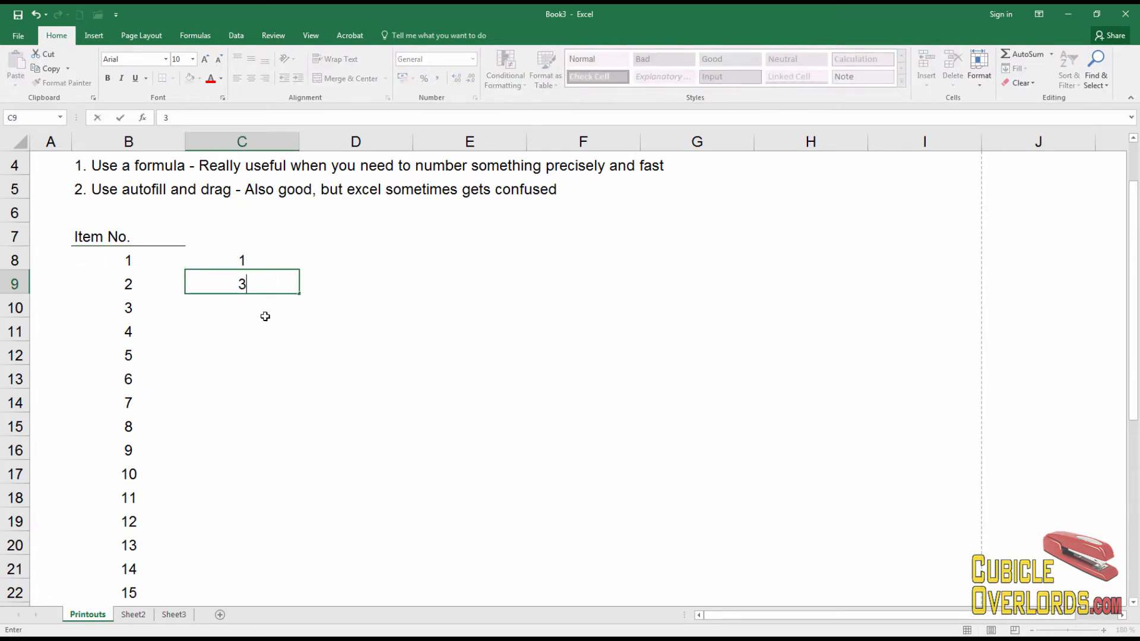
key("Return")
type("5")
key("Return")
Autofill the odd numbers through 27 in C21, then delete C8:C21
left_click_drag(249, 261, 303, 572)
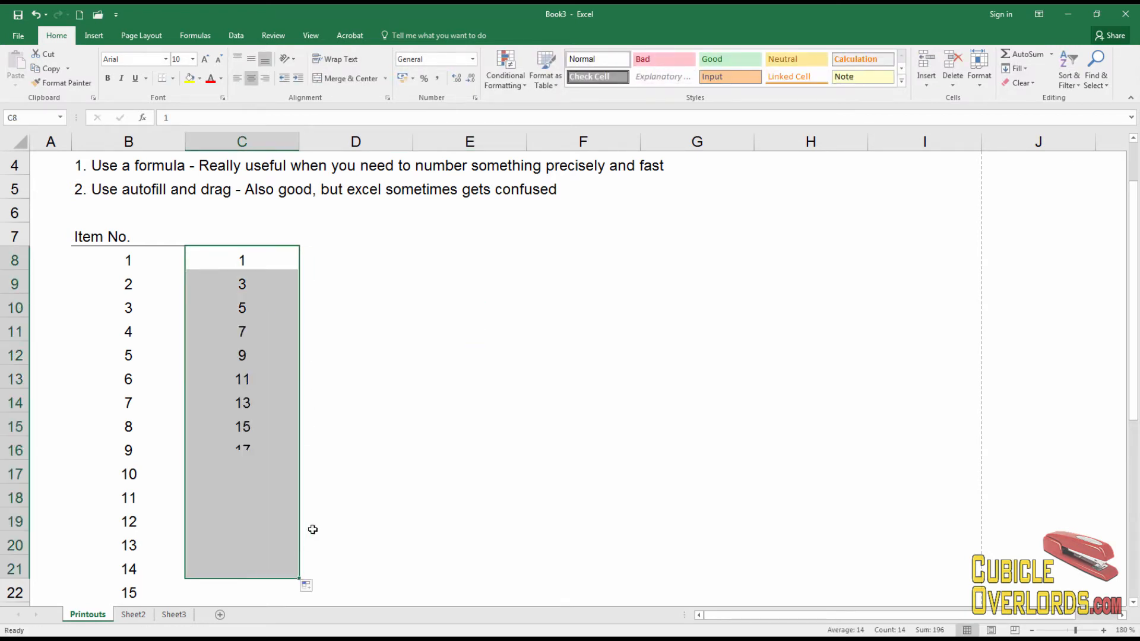
left_click(393, 420)
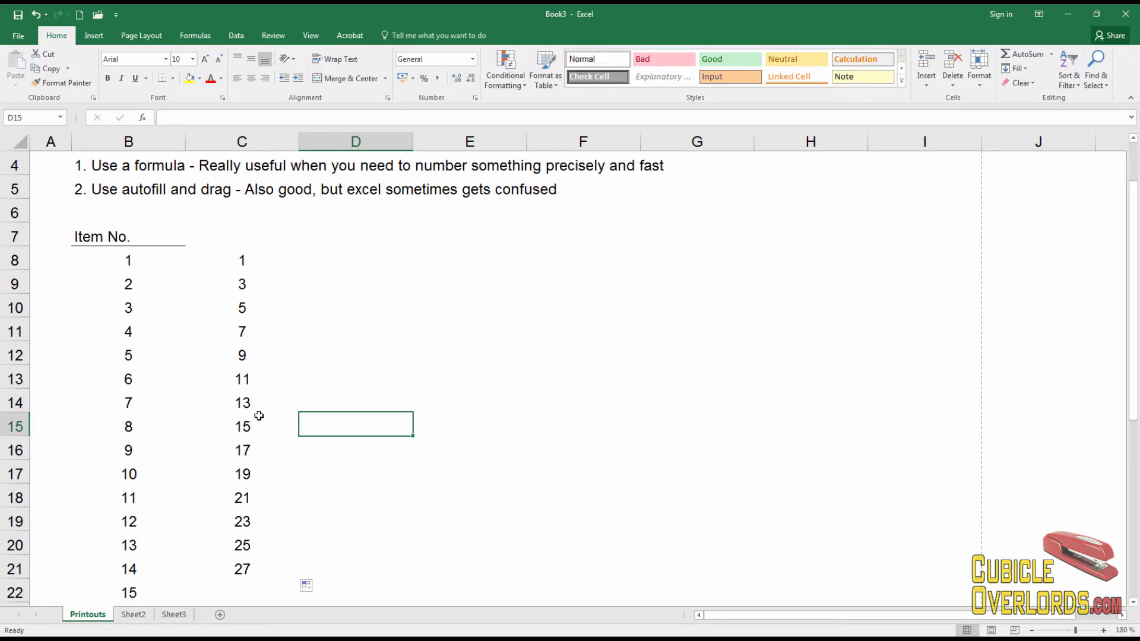
left_click_drag(240, 261, 237, 569)
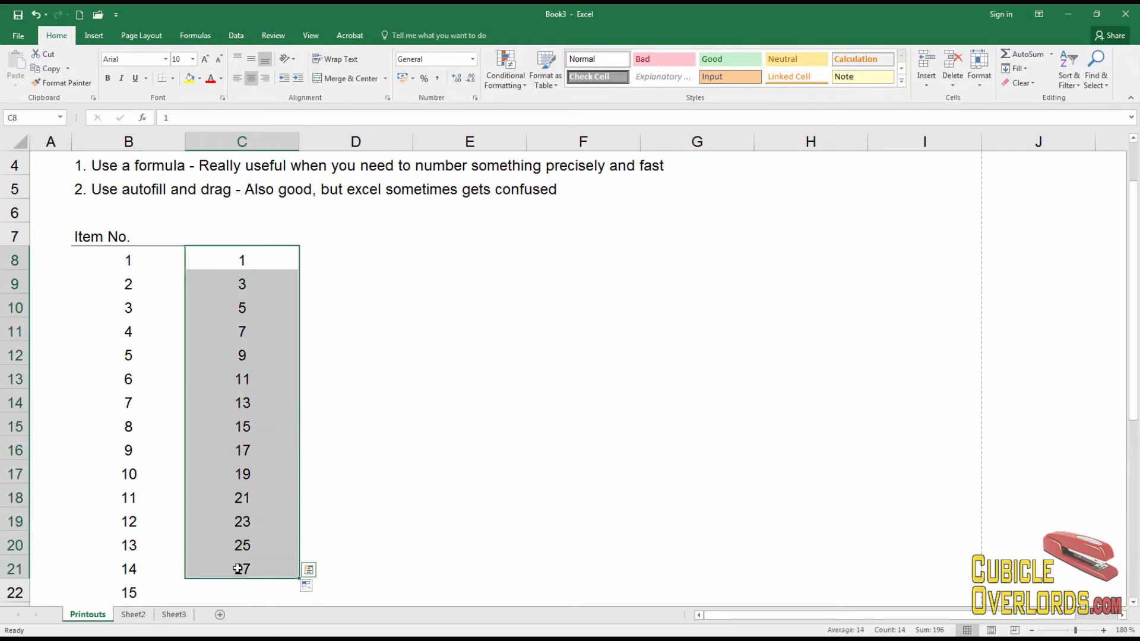
key("Delete")
Enter 2 and 4 in C8:C9
left_click(263, 253)
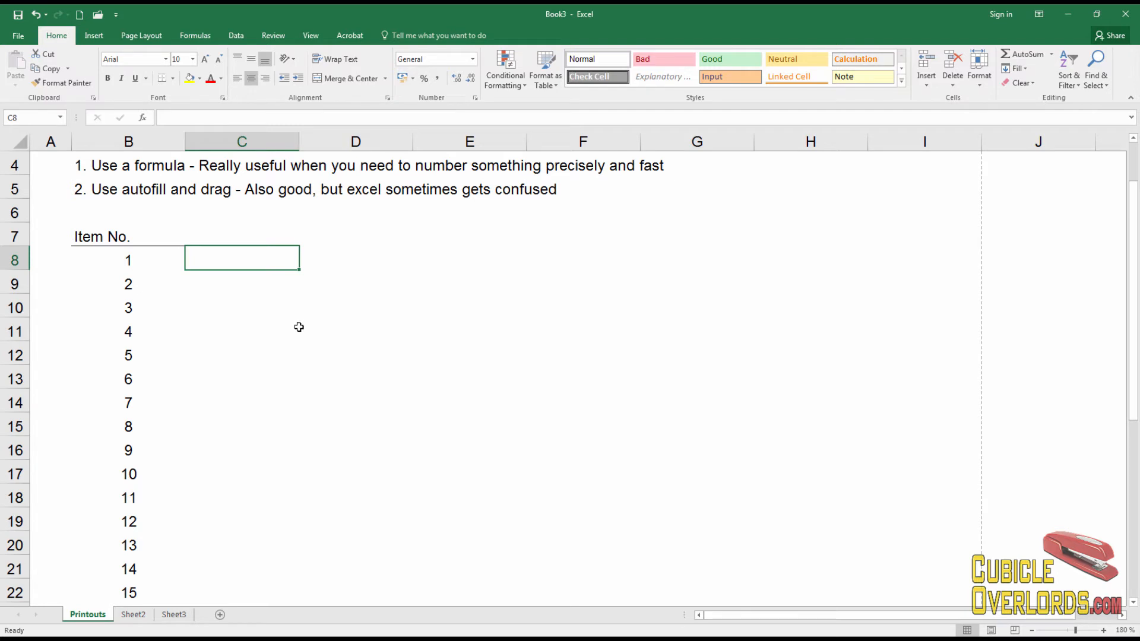
type("2")
left_click(272, 282)
type("4")
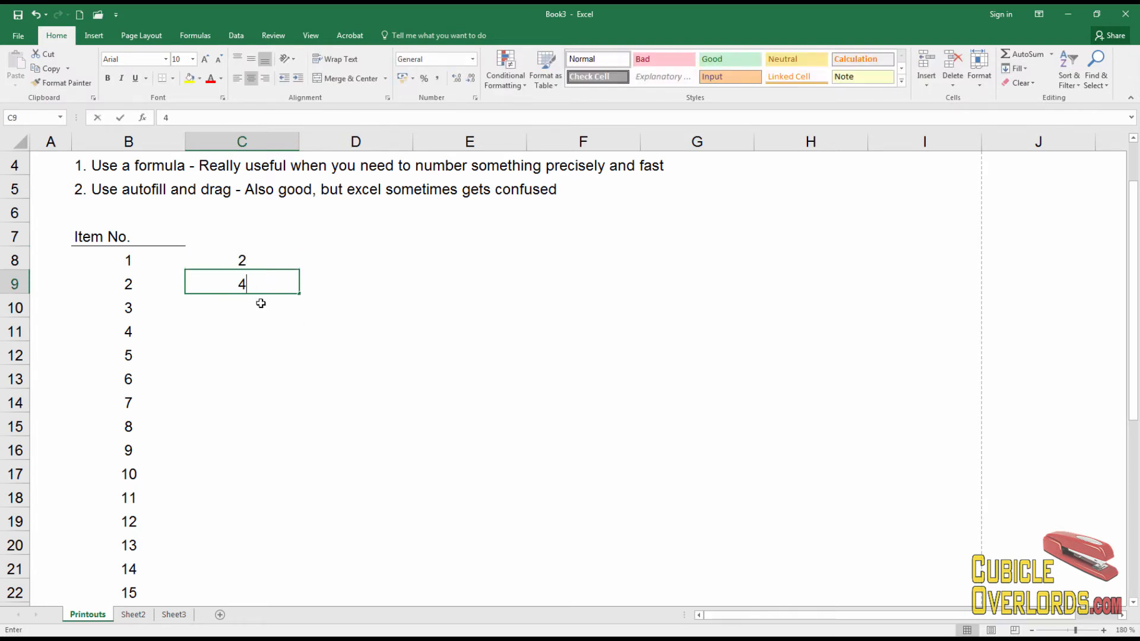
left_click(260, 309)
Autofill the even numbers through 28 in C21, then delete C8:C21
left_click_drag(261, 268, 298, 567)
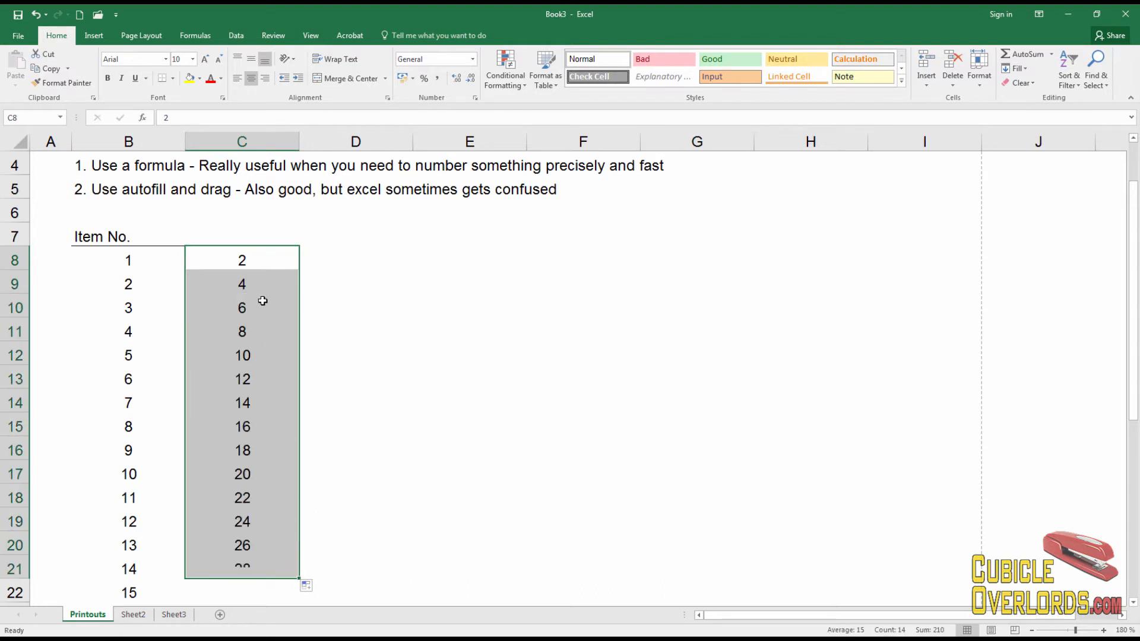
left_click(262, 300)
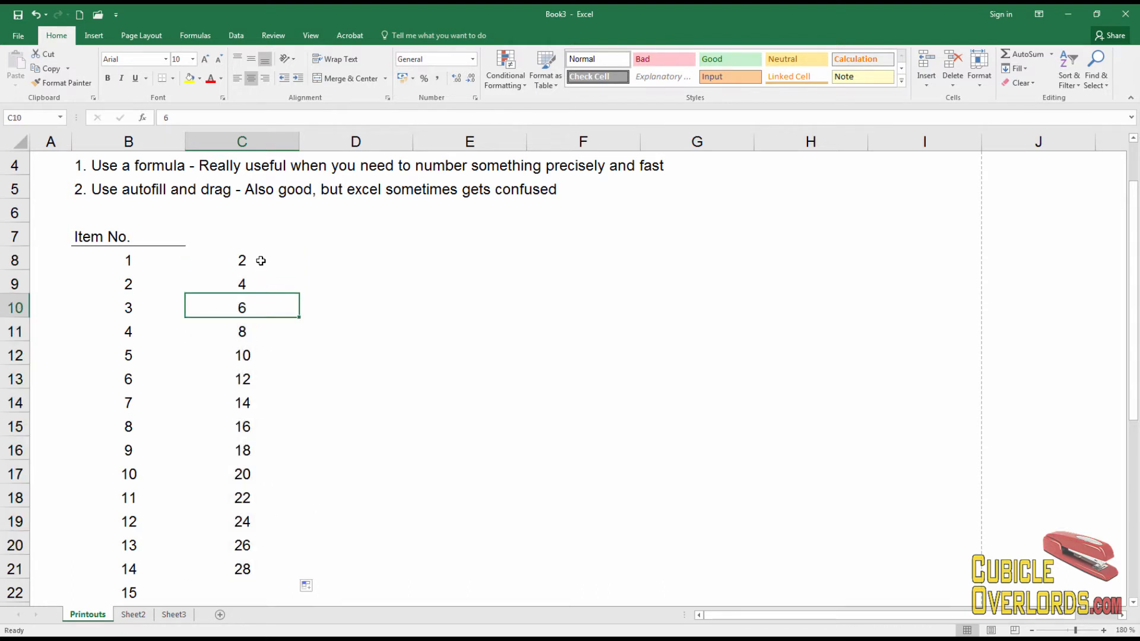
left_click_drag(262, 260, 275, 562)
key("Delete")
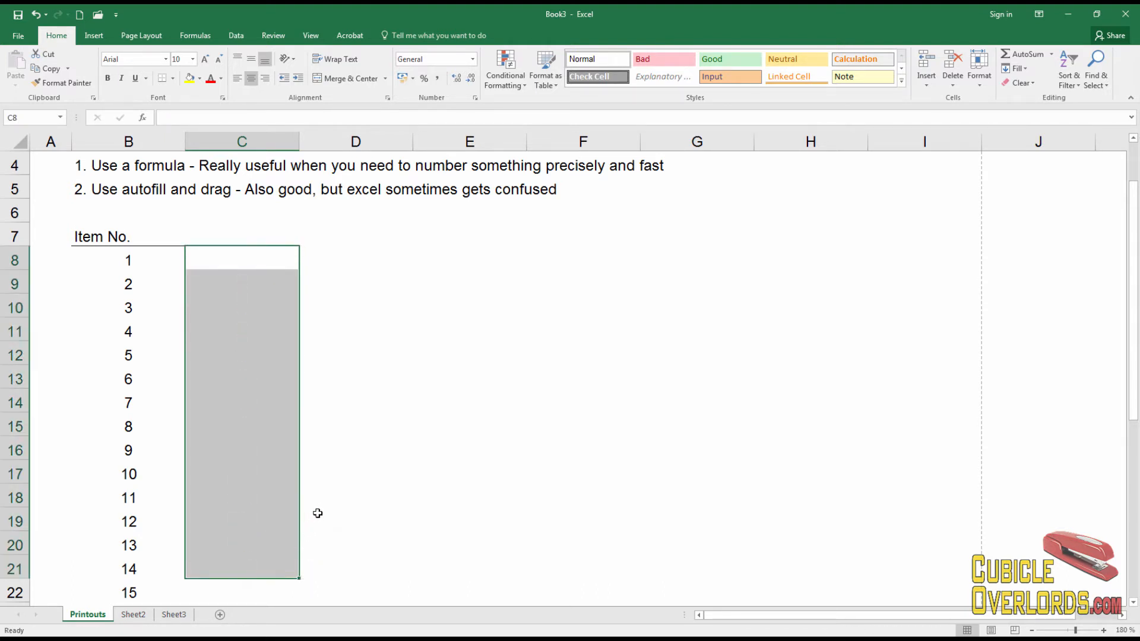
left_click(318, 513)
scroll(327, 505, "up", 1)
left_click(132, 354)
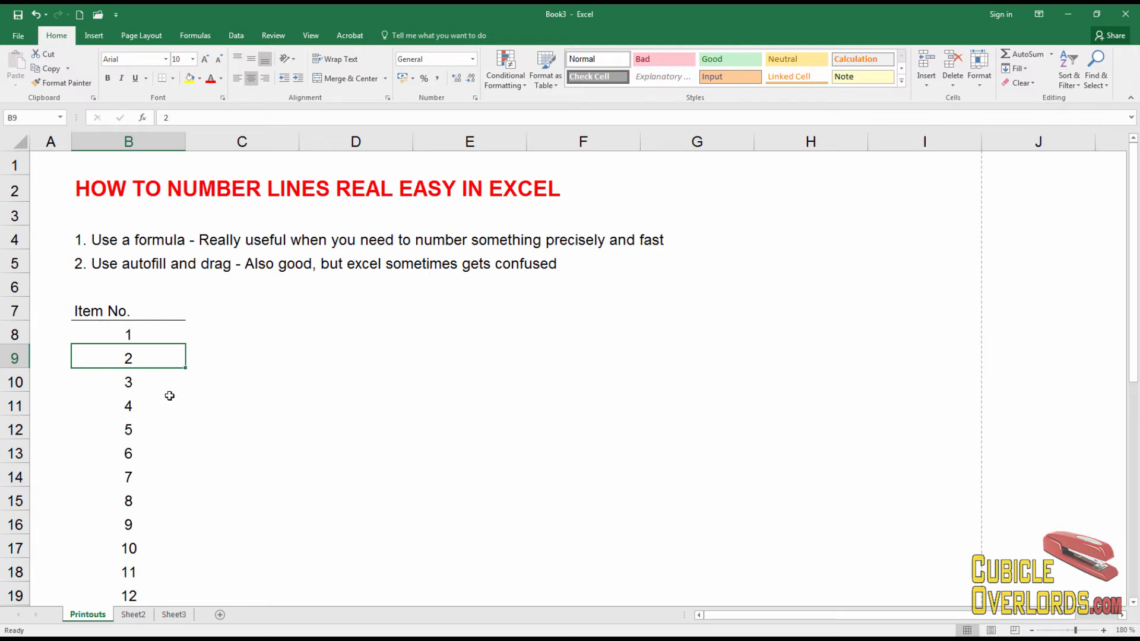
left_click(120, 239)
key("Down")
key("Down")
key("Down")
key("Down")
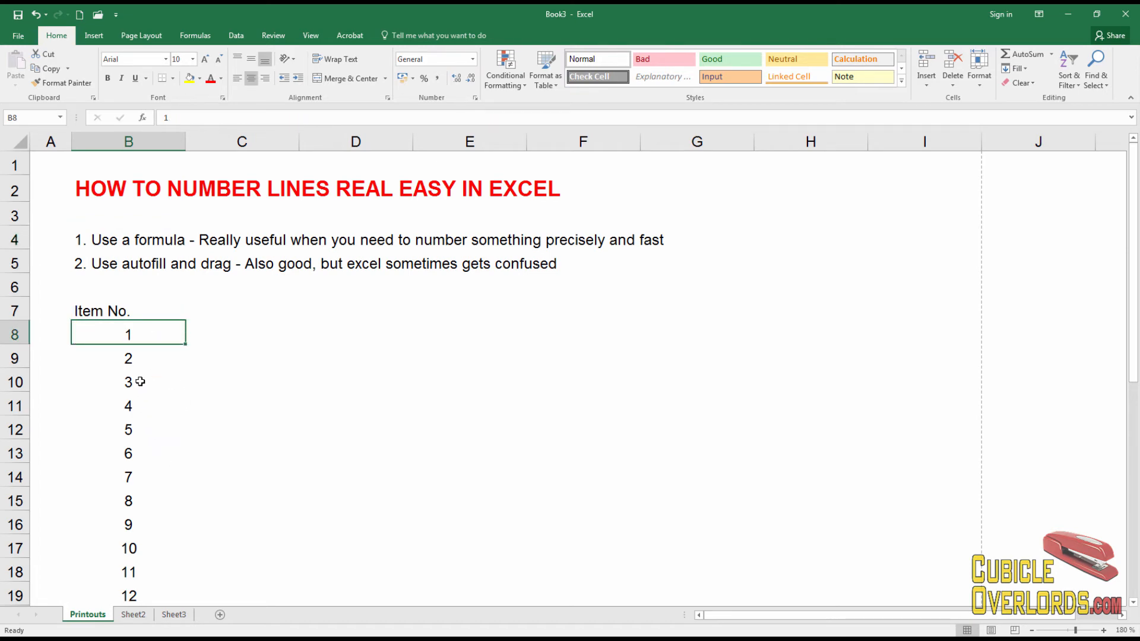
key("Down")
key("Down")
key("Down")
key("Down")
key("Down")
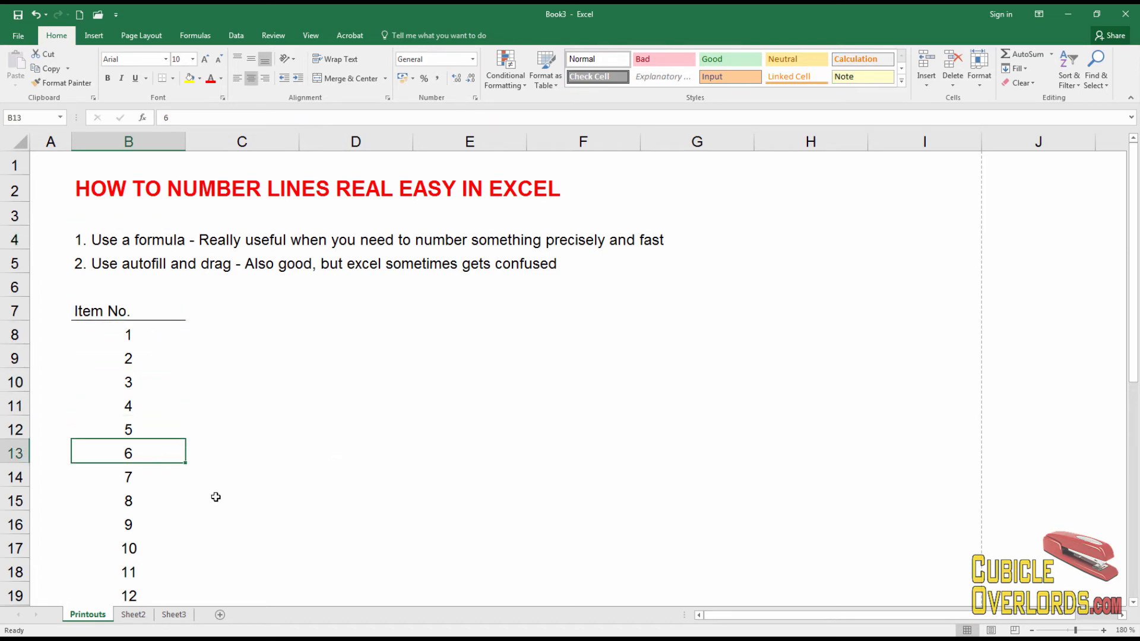
key("Up")
key("Up")
key("Up")
key("Up")
key("Up")
key("Up")
key("Up")
key("Up")
key("Up")
key("Up")
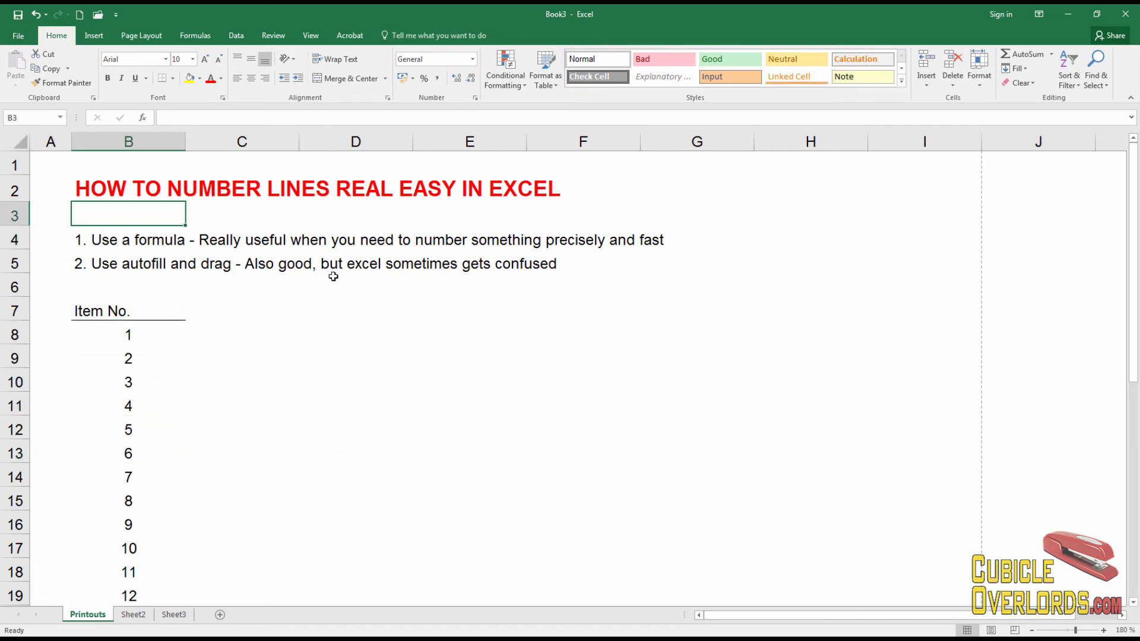